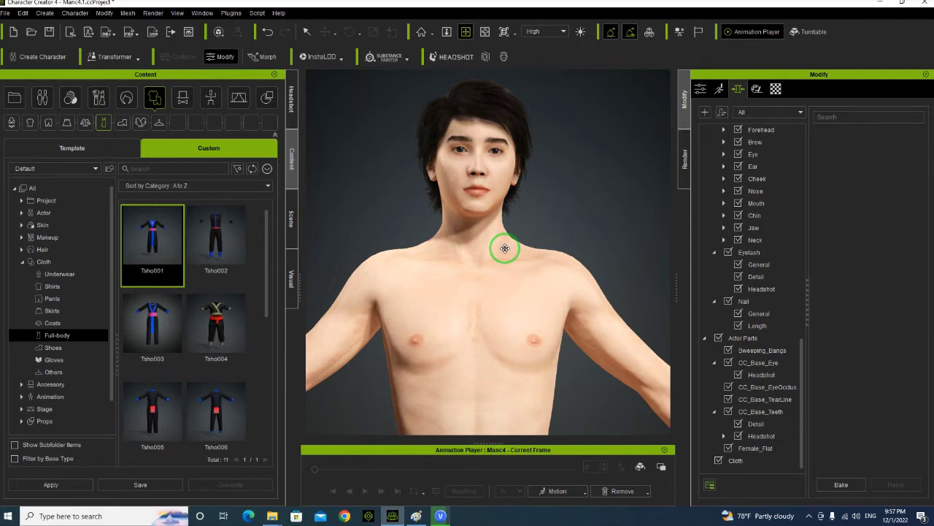
# Open the file location of the Tsho003 full-body cloth item from the custom content library.
pyautogui.click(267, 169)
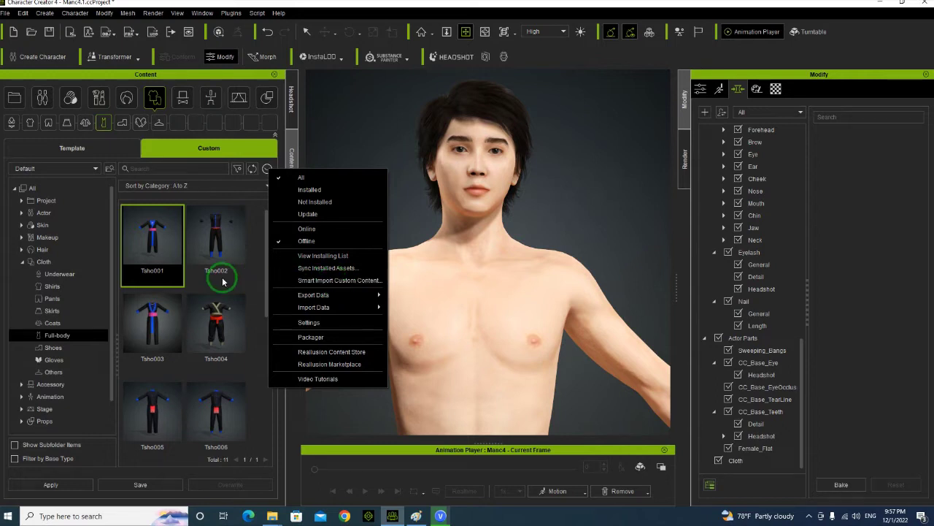
pyautogui.click(202, 262)
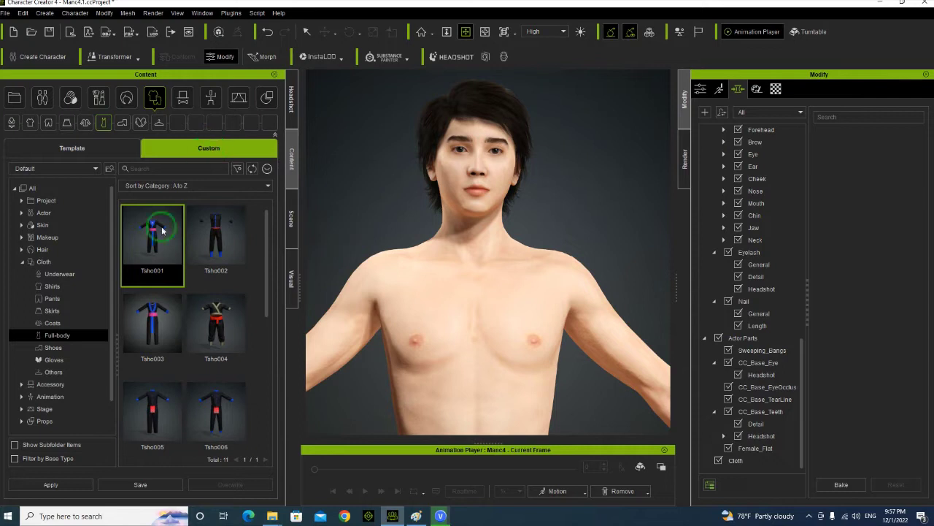
pyautogui.rightClick(181, 333)
pyautogui.click(231, 463)
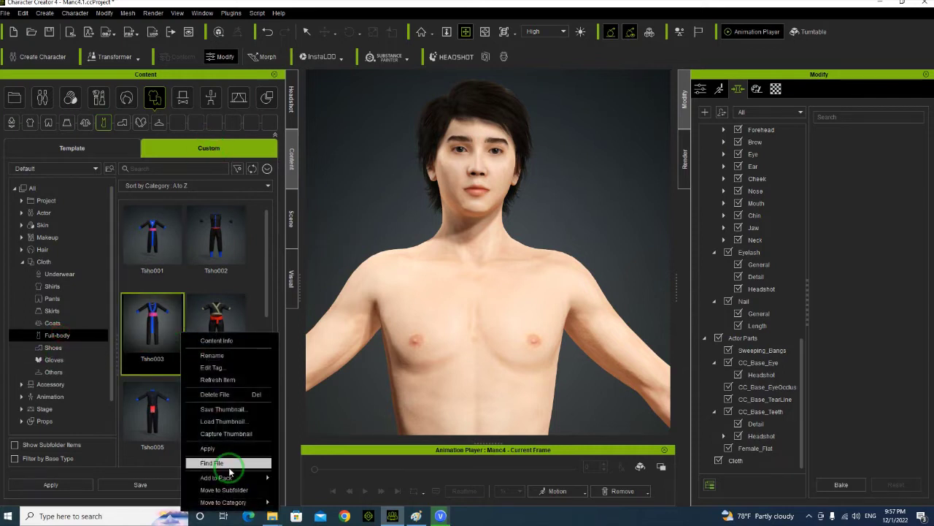
pyautogui.click(229, 467)
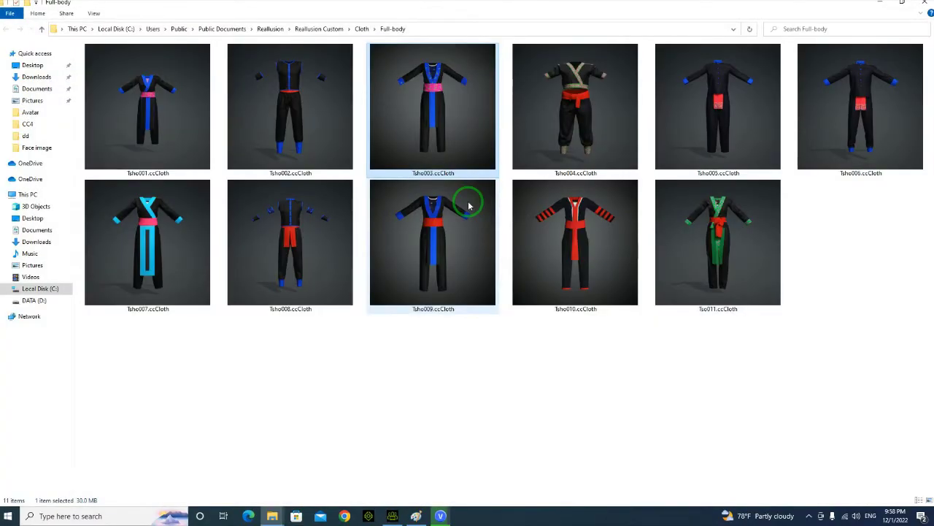
# Trace the custom content path up to the Reallusion folder and back down to Reallusion Custom > Cloth > Full-body.
pyautogui.click(317, 29)
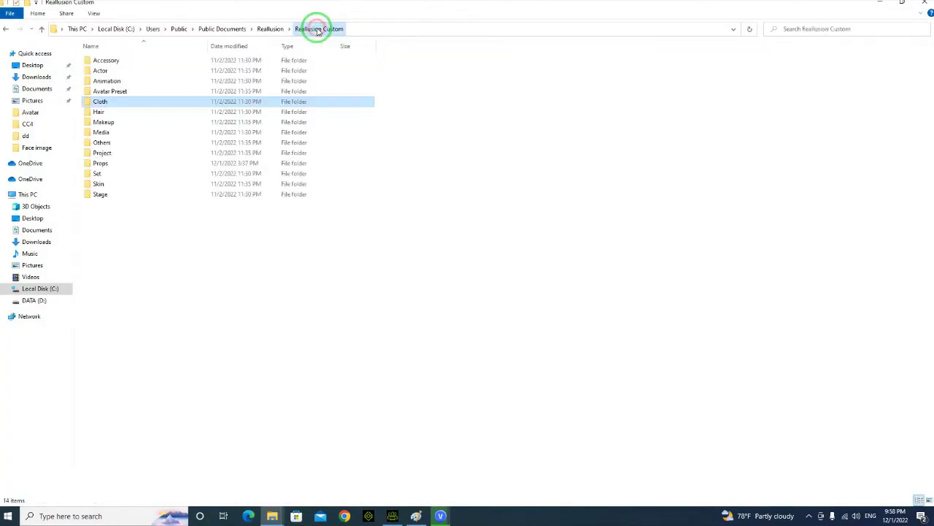
pyautogui.click(270, 29)
pyautogui.doubleClick(152, 61)
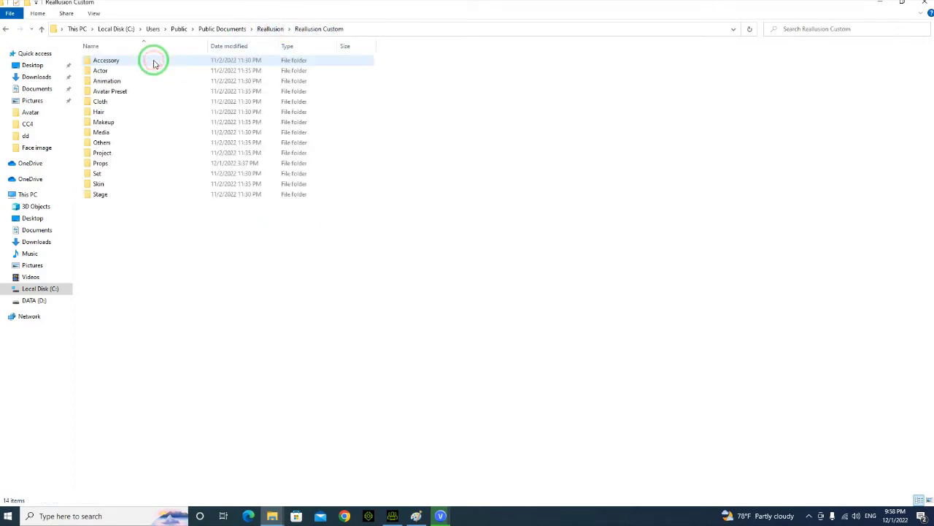
pyautogui.click(136, 246)
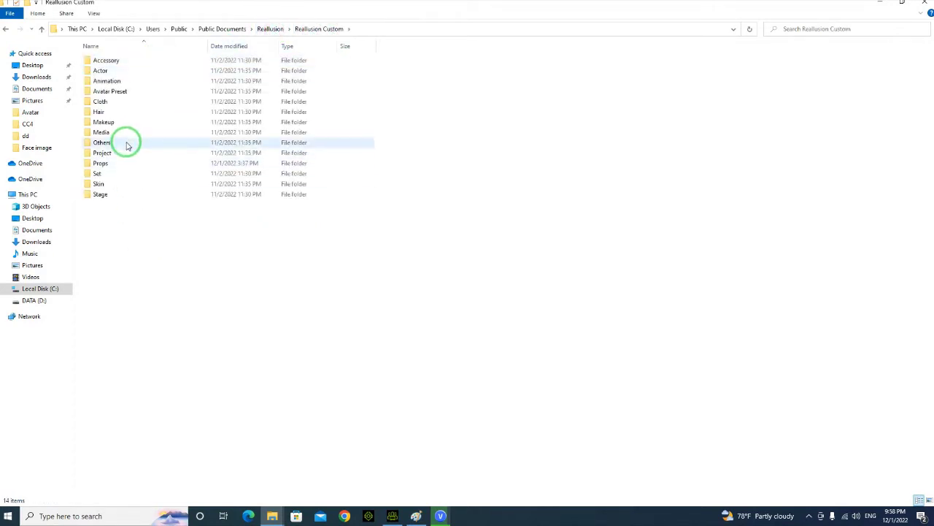
pyautogui.doubleClick(125, 102)
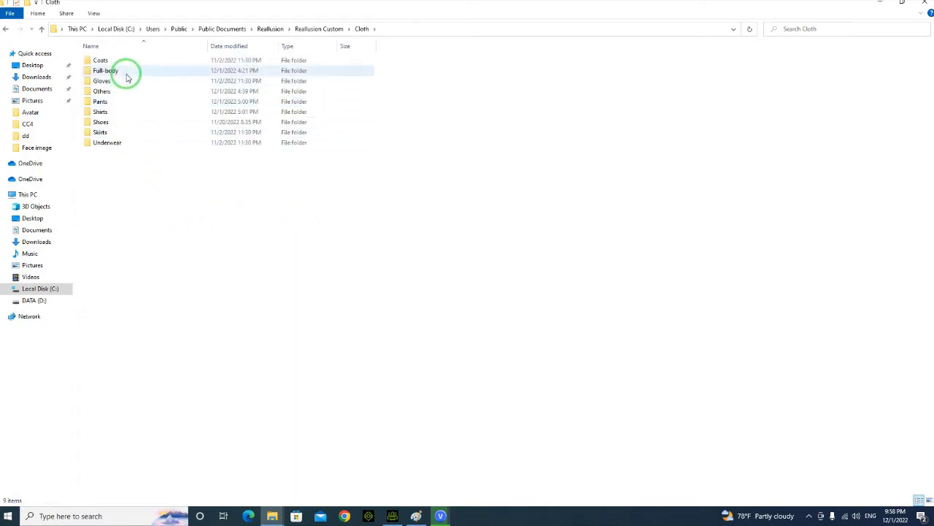
pyautogui.doubleClick(128, 74)
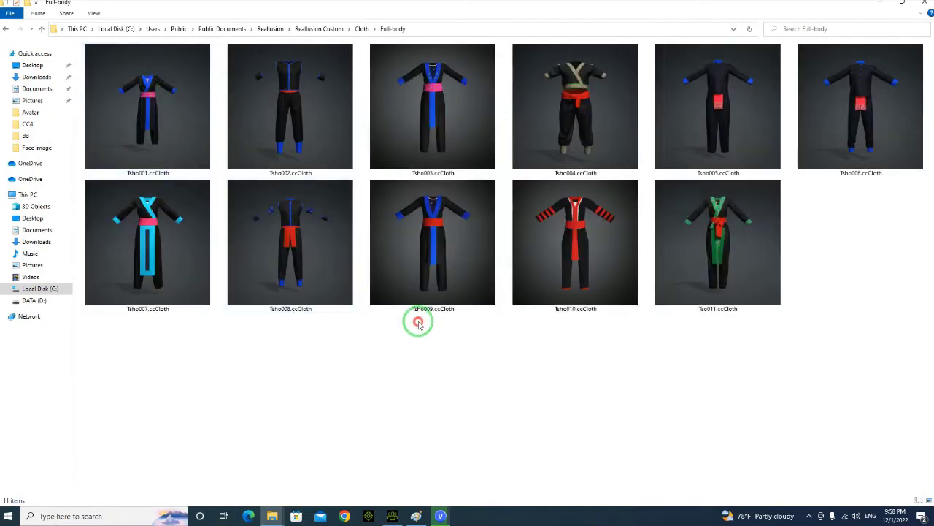
# Select all the ccCloth files in the Full-body folder.
pyautogui.moveTo(903, 352); pyautogui.dragTo(101, 57)
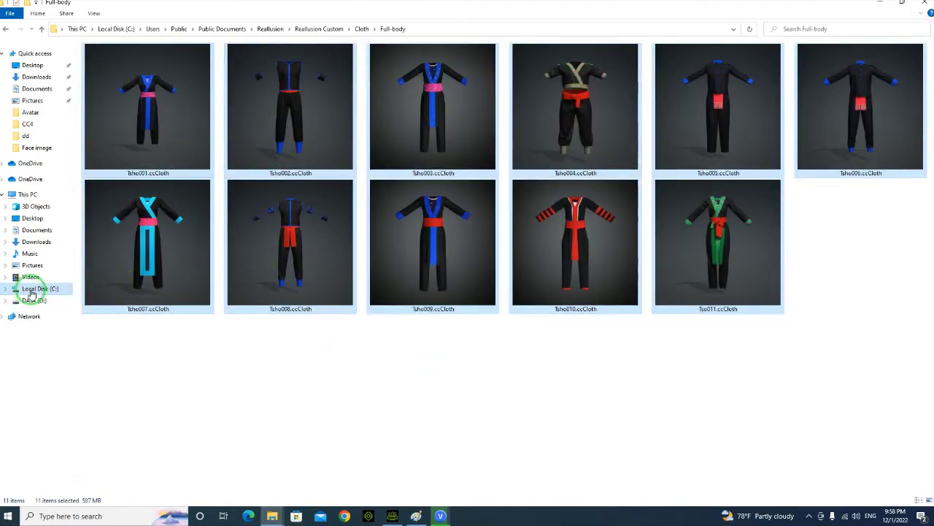
pyautogui.click(28, 194)
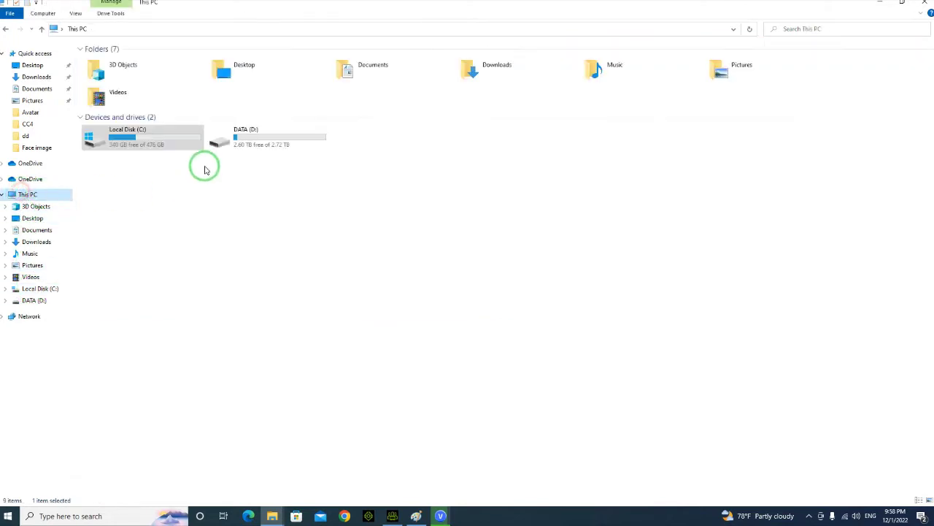
pyautogui.click(6, 31)
pyautogui.moveTo(884, 355); pyautogui.dragTo(144, 104)
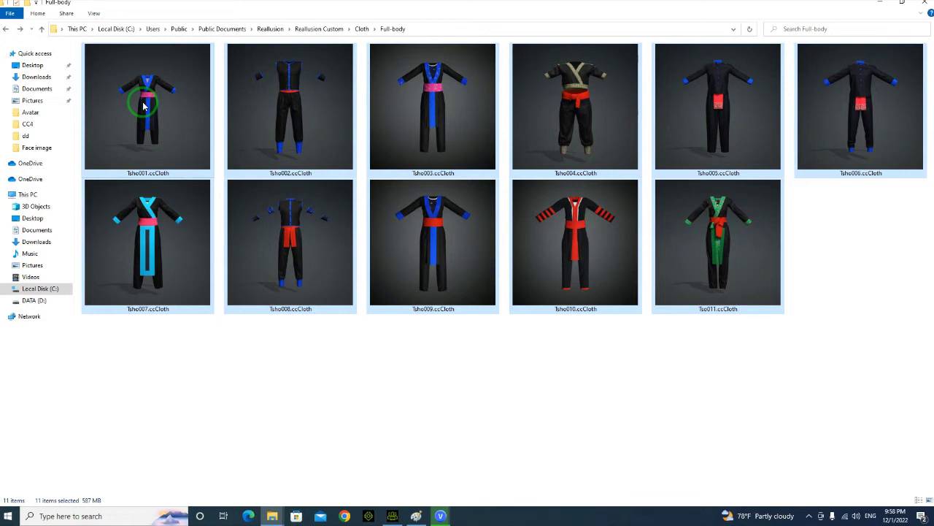
# Restore the Full-body folder window to a floating size, reposition it, and widen it to show three columns of files.
pyautogui.click(904, 3)
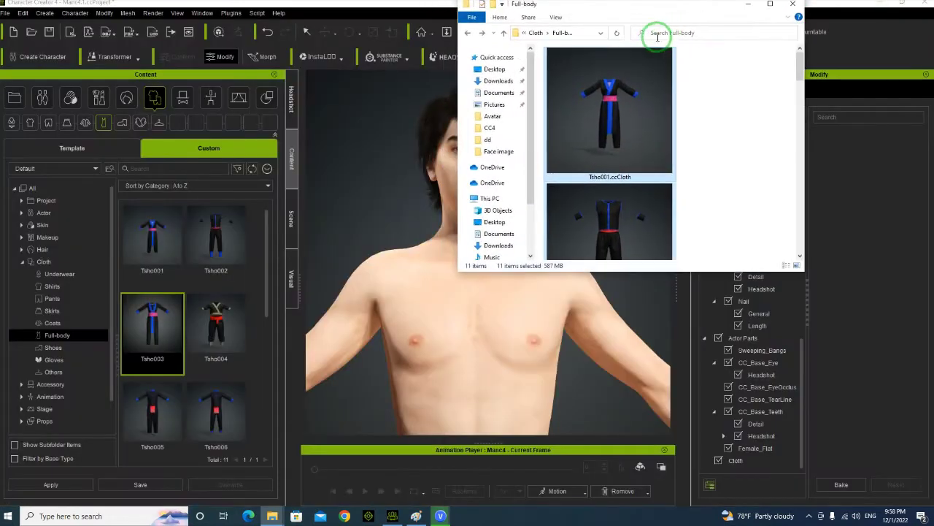
pyautogui.moveTo(626, 10); pyautogui.dragTo(646, 95)
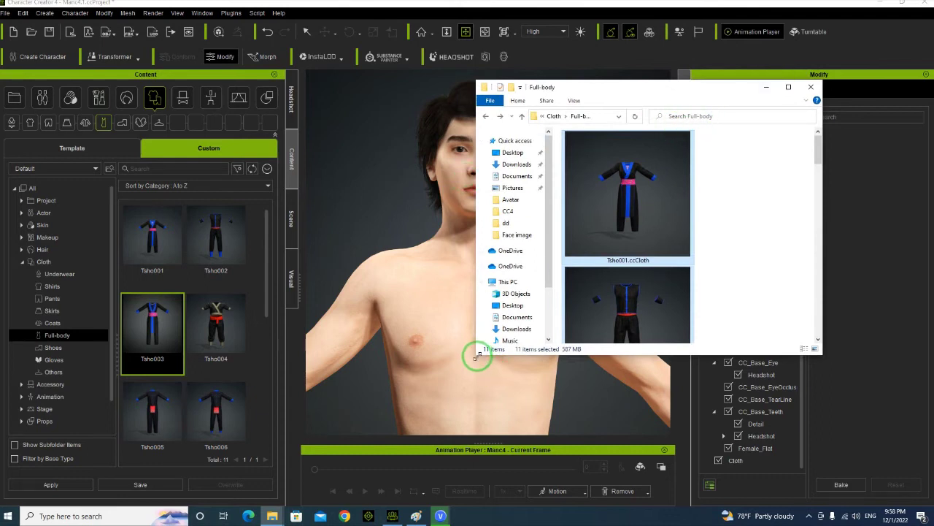
pyautogui.moveTo(478, 355); pyautogui.dragTo(216, 422)
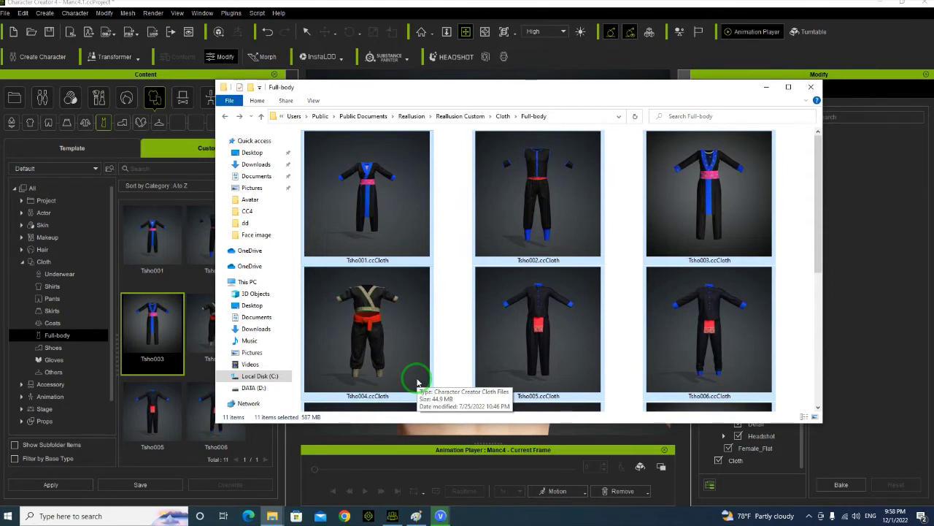
# Open a second File Explorer window and browse it to Document > Clothes on the DATA (D:) drive.
pyautogui.hotkey('ctrl', 'n')
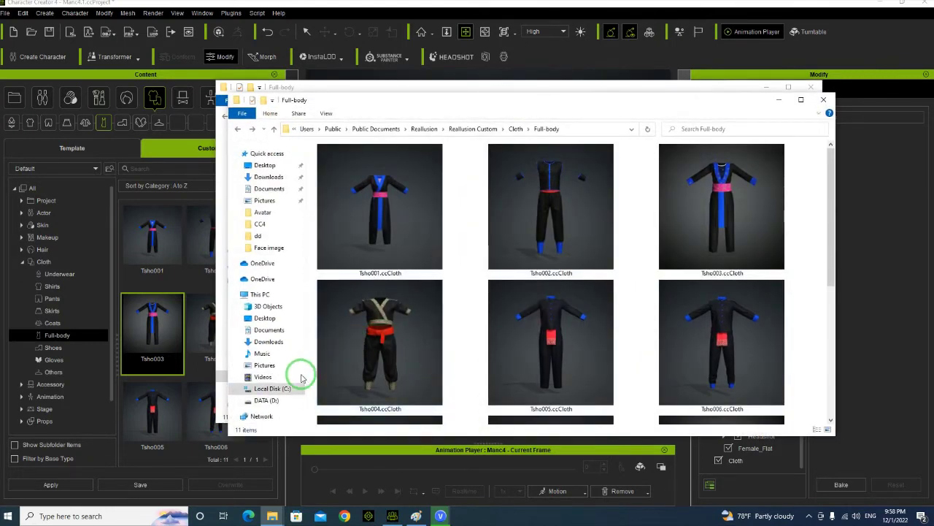
pyautogui.click(274, 400)
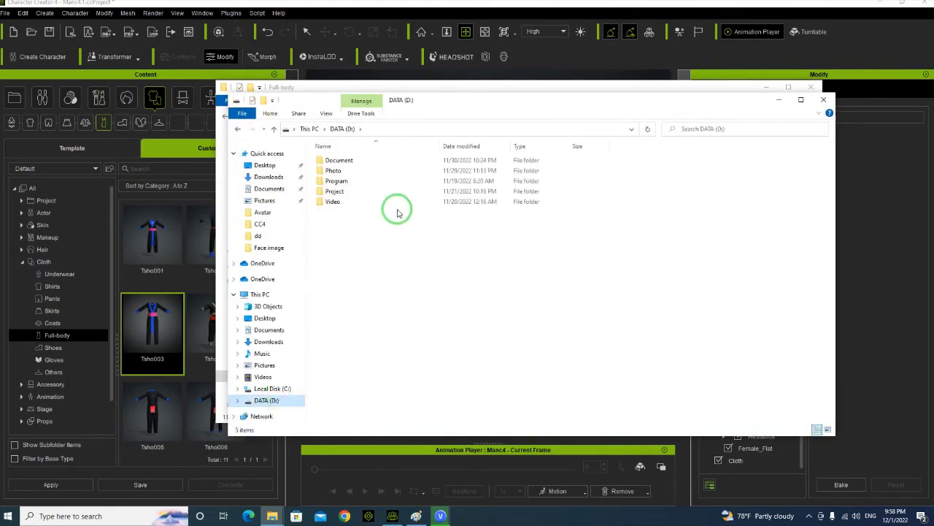
pyautogui.moveTo(444, 97); pyautogui.dragTo(608, 206)
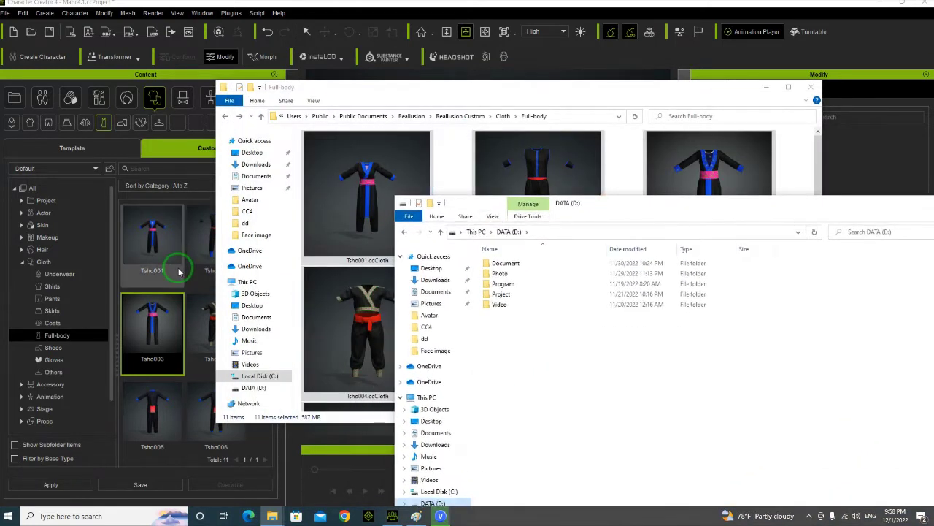
pyautogui.doubleClick(515, 269)
pyautogui.doubleClick(556, 274)
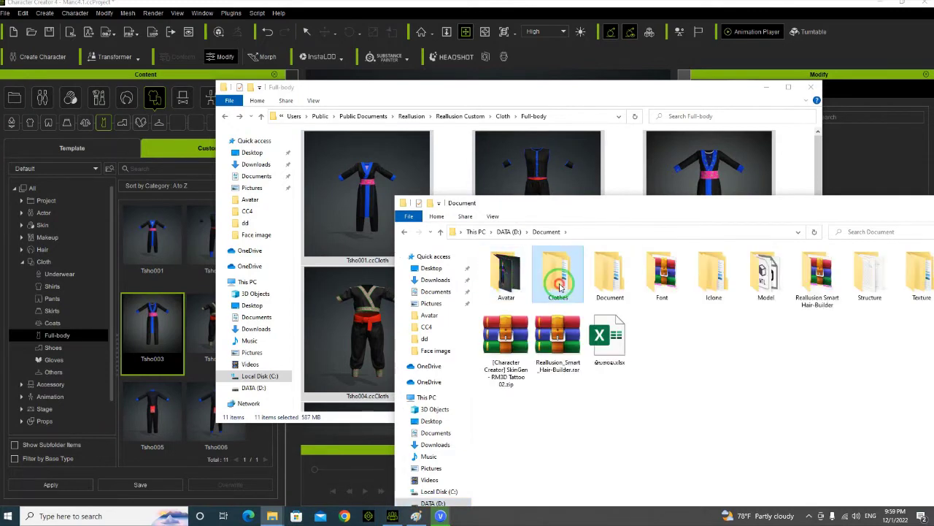
pyautogui.moveTo(630, 204); pyautogui.dragTo(438, 121)
pyautogui.scroll(-2, 511, 241)
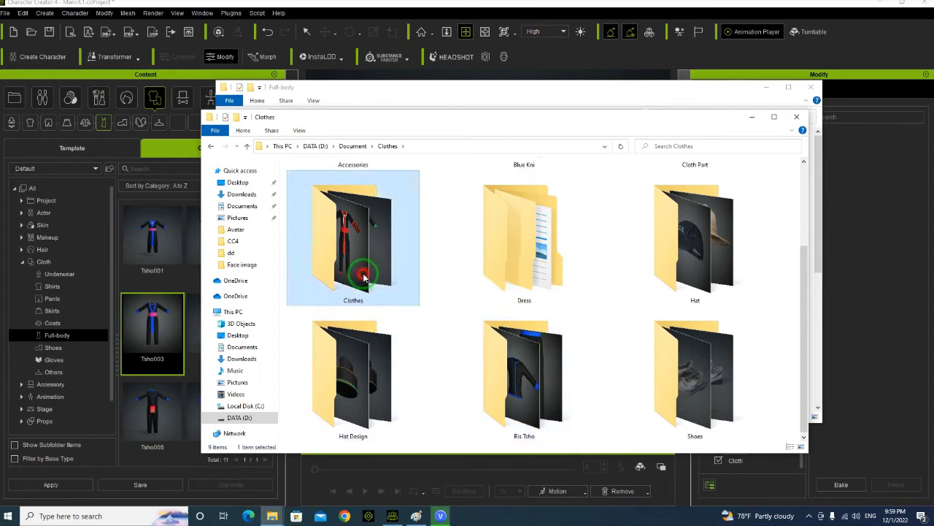
# Check the cloth files inside the inner Clothes subfolder and return to its parent folder.
pyautogui.doubleClick(358, 274)
pyautogui.scroll(-3, 597, 299)
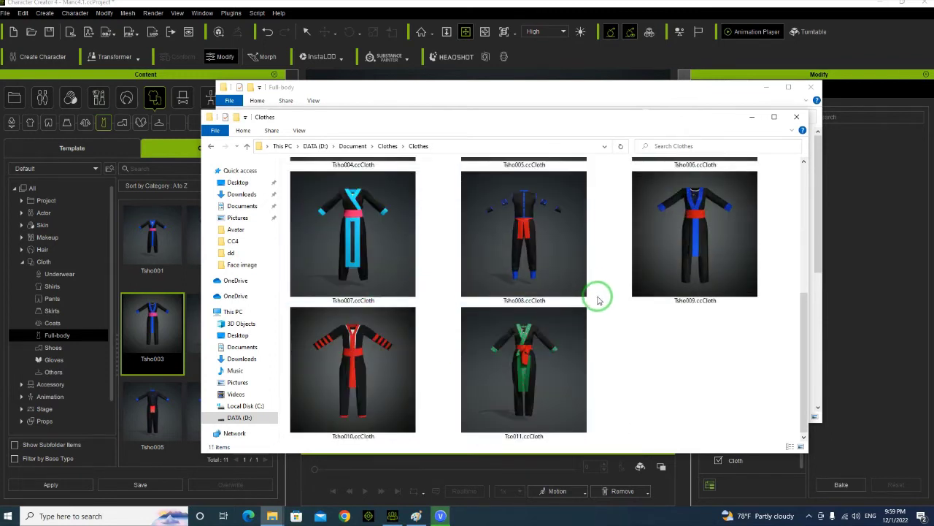
pyautogui.click(211, 146)
# Rename the inner Clothes subfolder as Full Body.
pyautogui.scroll(-2, 360, 318)
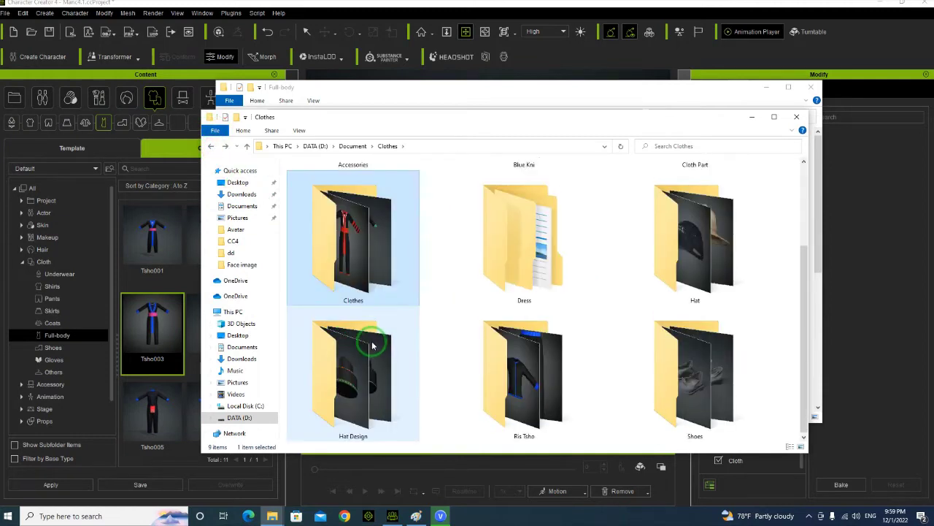
pyautogui.click(352, 302)
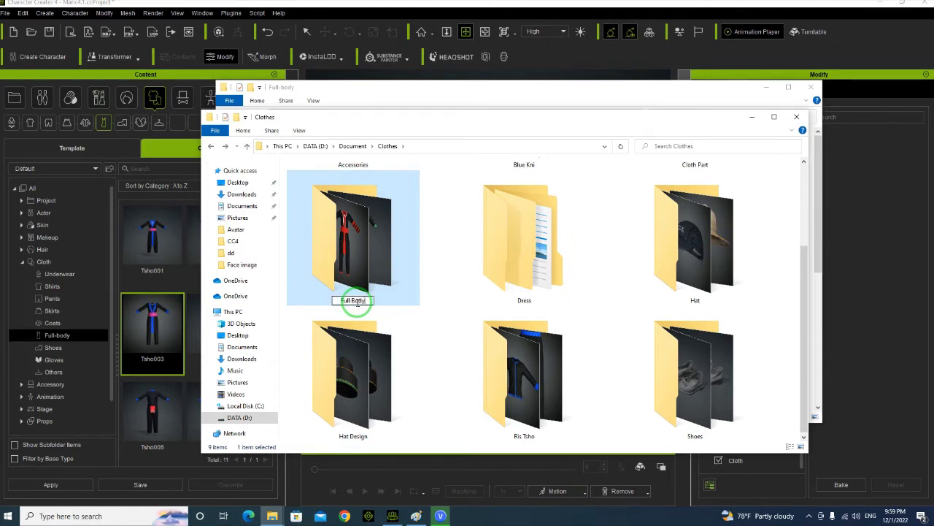
pyautogui.write('Full Body')
pyautogui.press('Return')
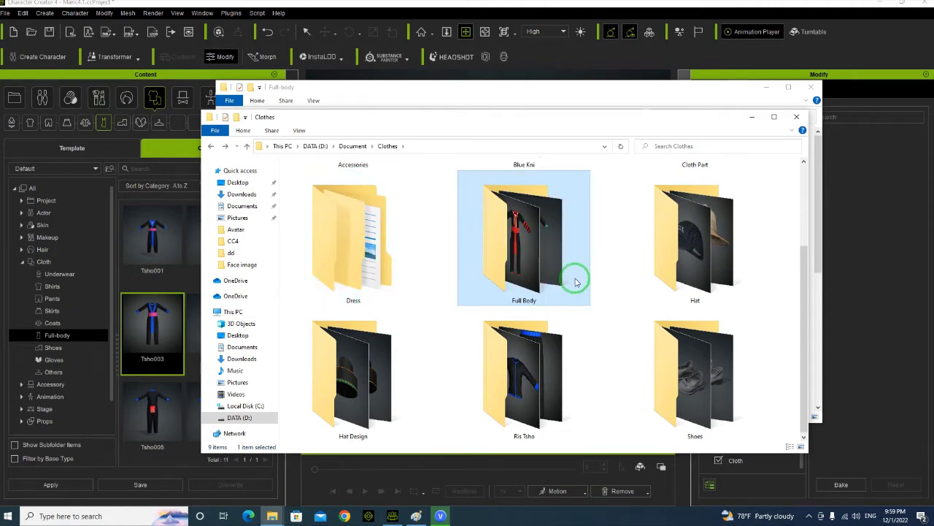
# Open the free-iclone-contens folder inside Dress > Shoes.
pyautogui.doubleClick(375, 271)
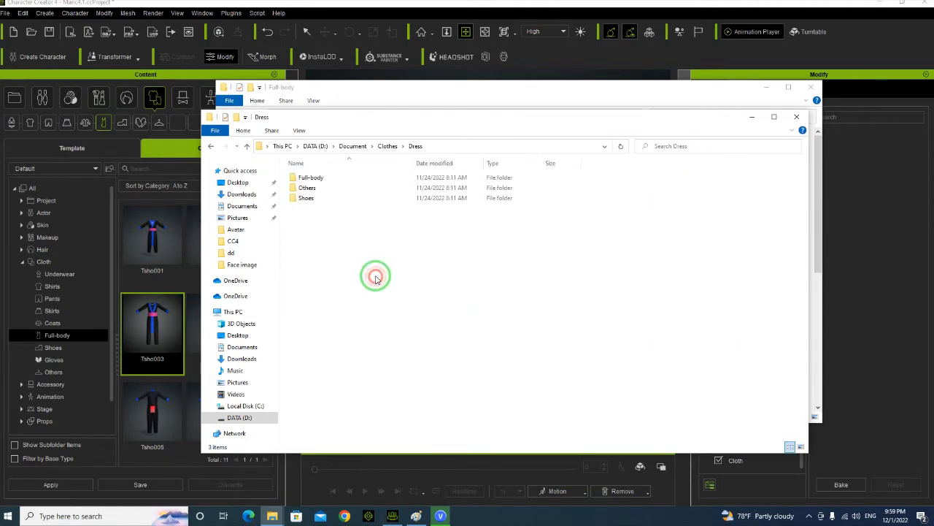
pyautogui.click(328, 199)
pyautogui.doubleClick(328, 200)
pyautogui.click(333, 183)
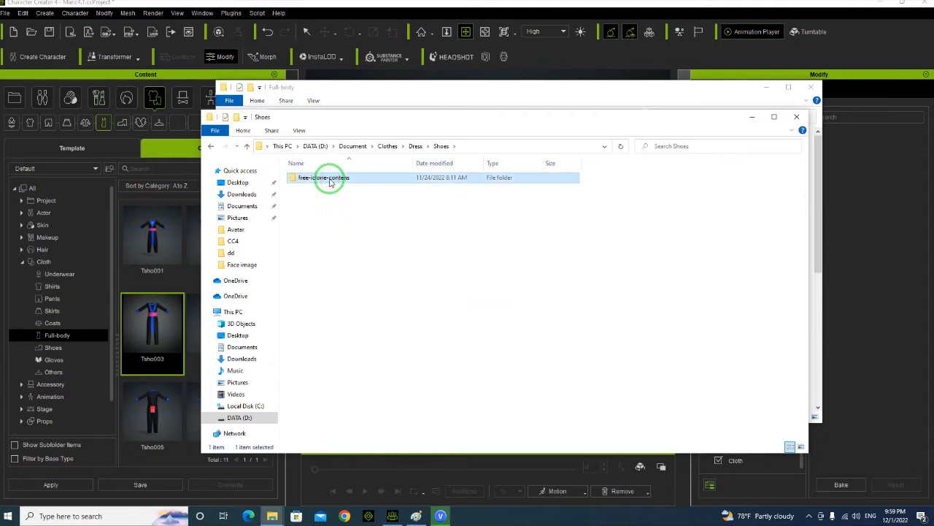
pyautogui.doubleClick(329, 179)
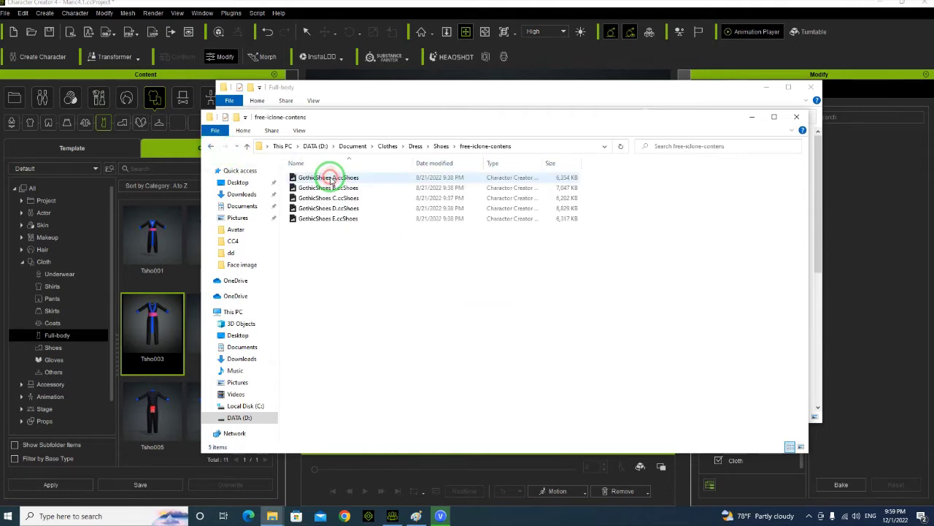
# Display the GothicShoes files as large thumbnails.
pyautogui.click(299, 131)
pyautogui.click(309, 167)
pyautogui.click(658, 381)
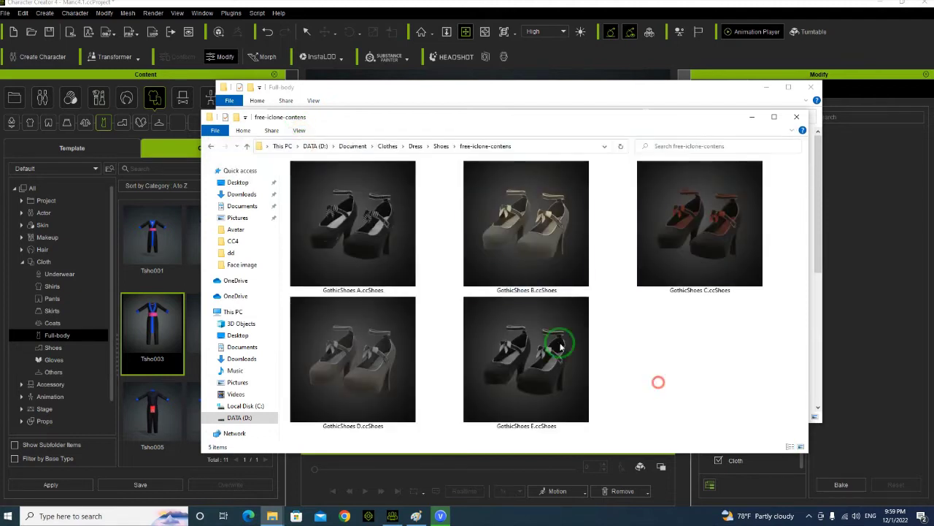
# Go back to the main Clothes folder on the D: drive and look over its subfolders.
pyautogui.click(210, 147)
pyautogui.click(210, 147)
pyautogui.click(210, 146)
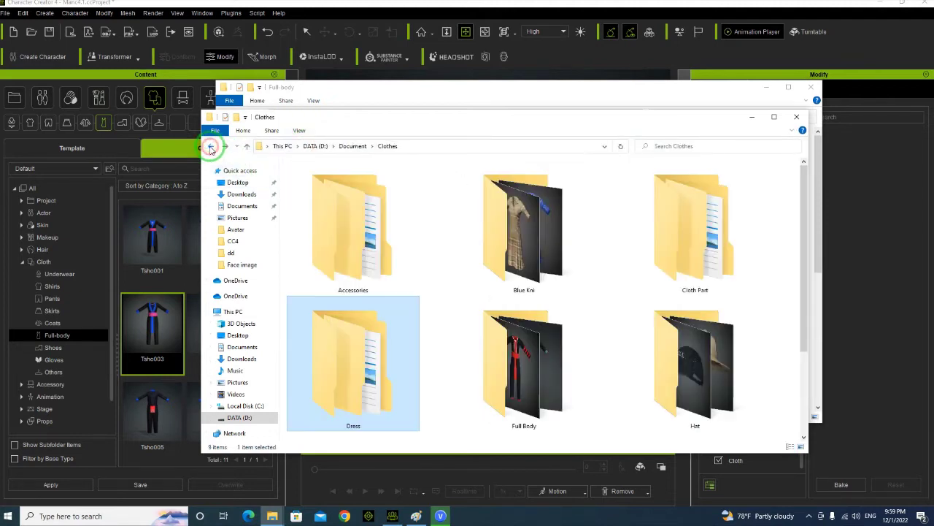
pyautogui.scroll(-3, 711, 314)
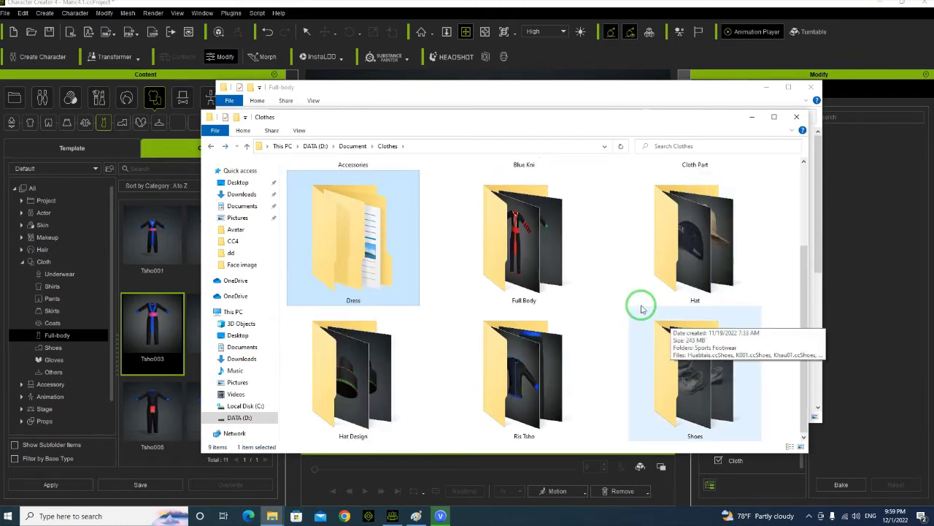
pyautogui.scroll(3, 657, 302)
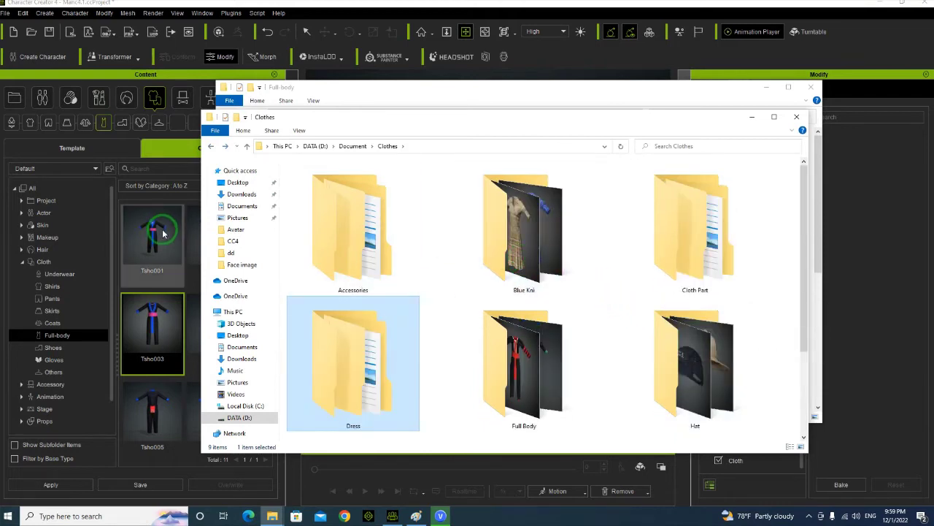
# Open the Full Body folder and display its cloth files as large thumbnails.
pyautogui.scroll(-3, 511, 350)
pyautogui.click(532, 261)
pyautogui.doubleClick(532, 261)
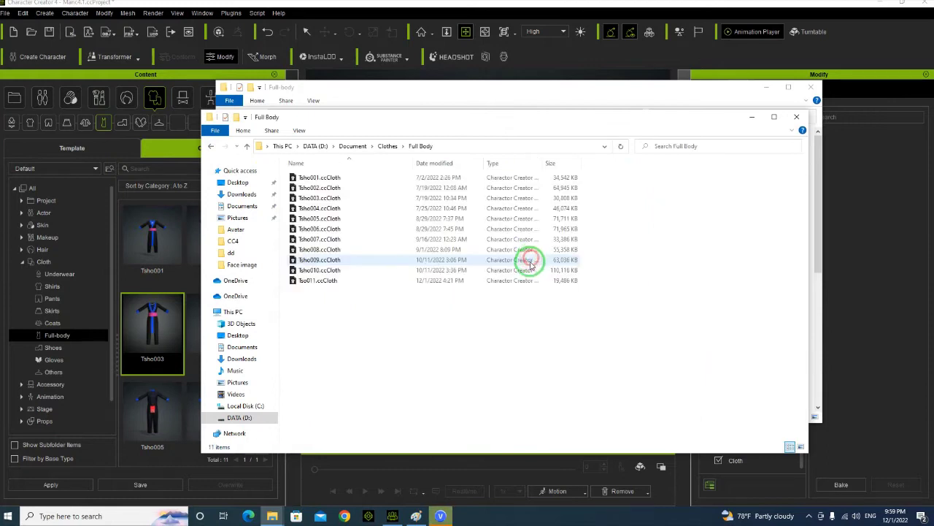
pyautogui.click(300, 129)
pyautogui.click(307, 145)
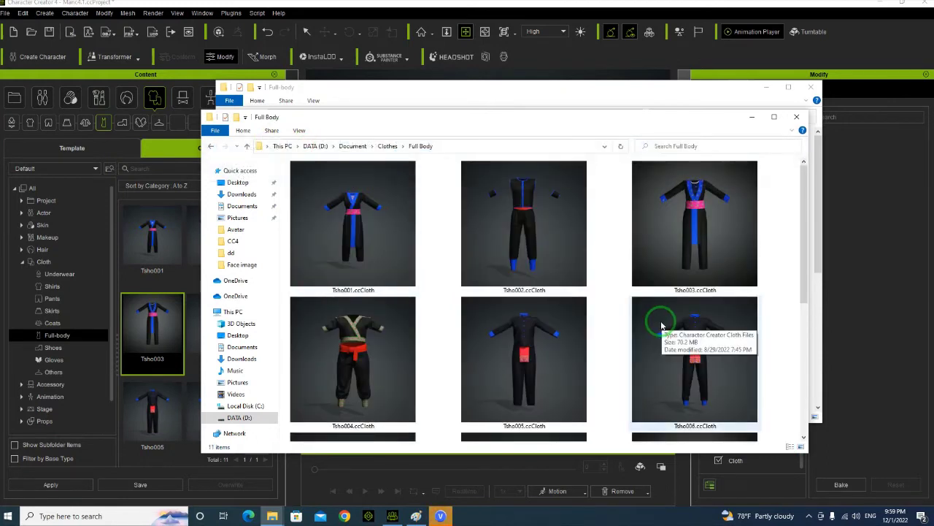
# Switch to VEGAS Pro and close the finished rendering dialog.
pyautogui.click(440, 515)
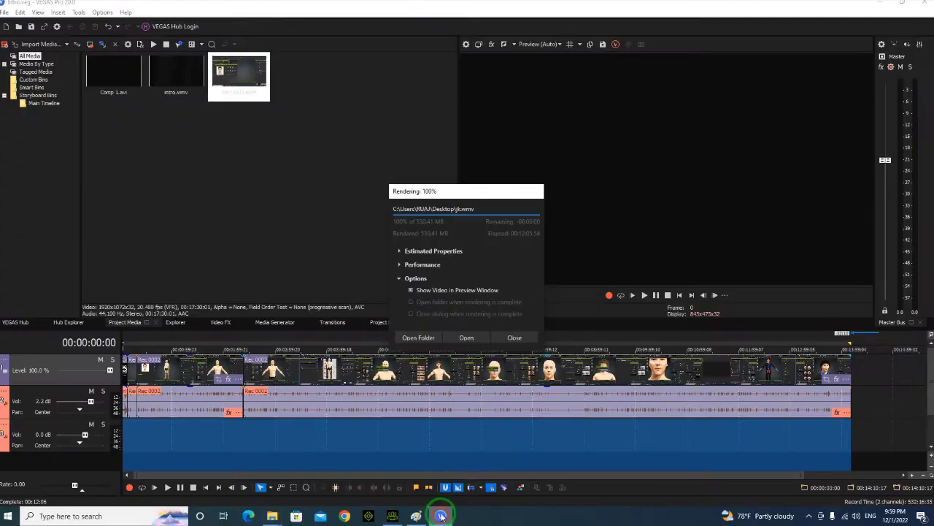
pyautogui.click(511, 338)
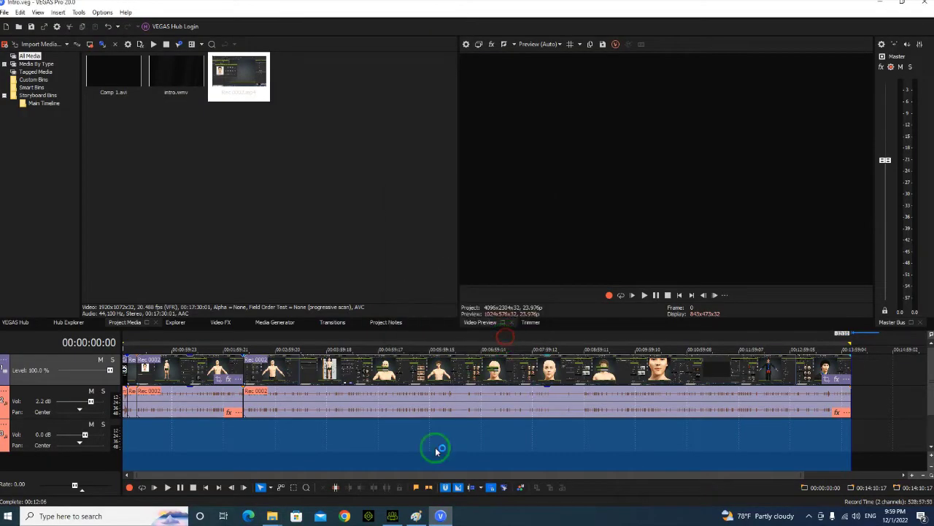
# Switch to Chrome and start a YouTube video upload with jk.wmv from the Desktop.
pyautogui.click(345, 516)
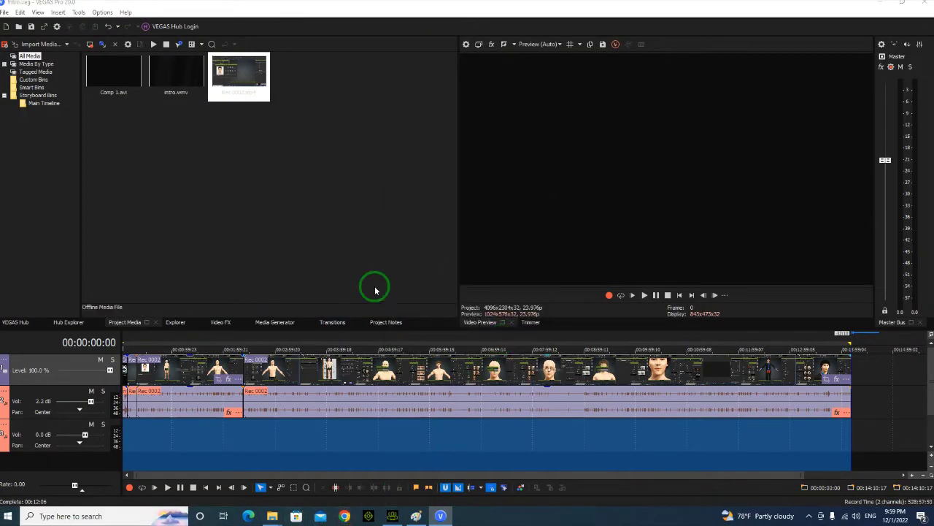
pyautogui.click(356, 241)
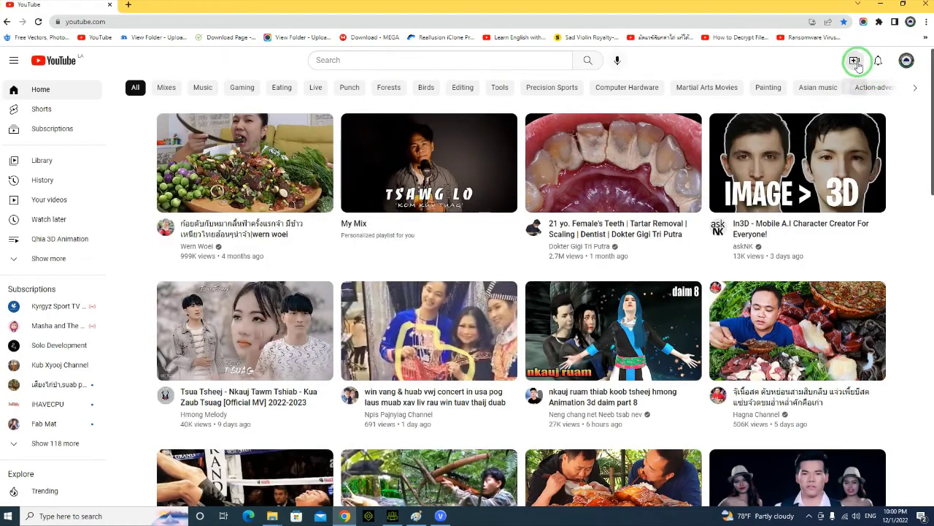
pyautogui.click(856, 63)
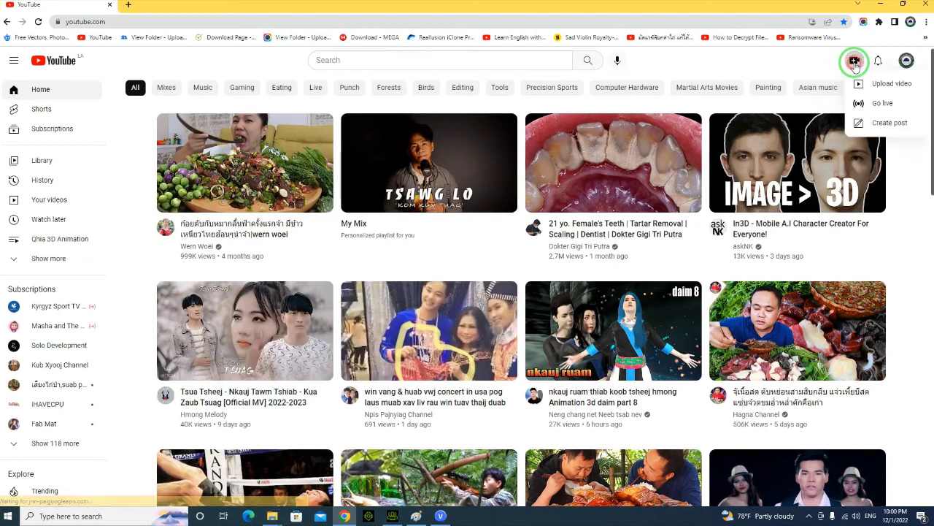
pyautogui.click(875, 85)
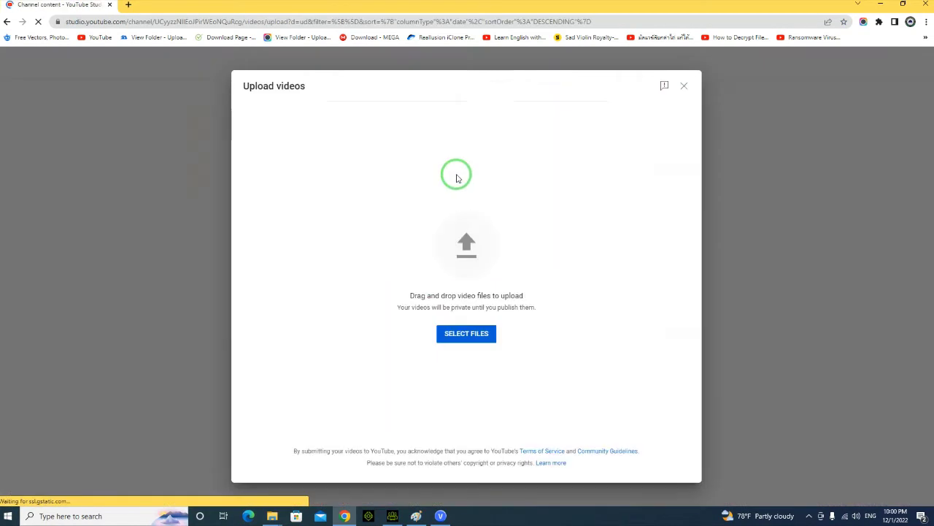
pyautogui.click(476, 336)
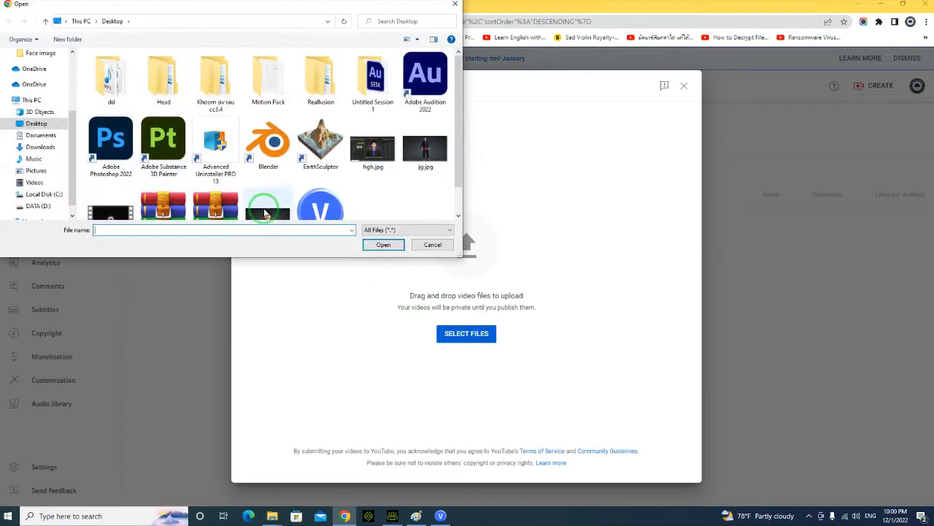
pyautogui.click(368, 157)
pyautogui.scroll(-1, 368, 157)
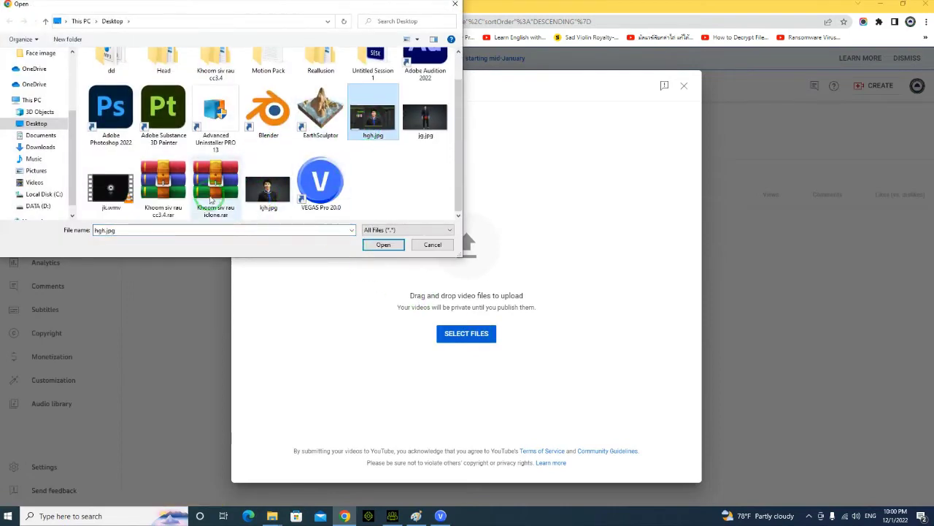
pyautogui.doubleClick(110, 188)
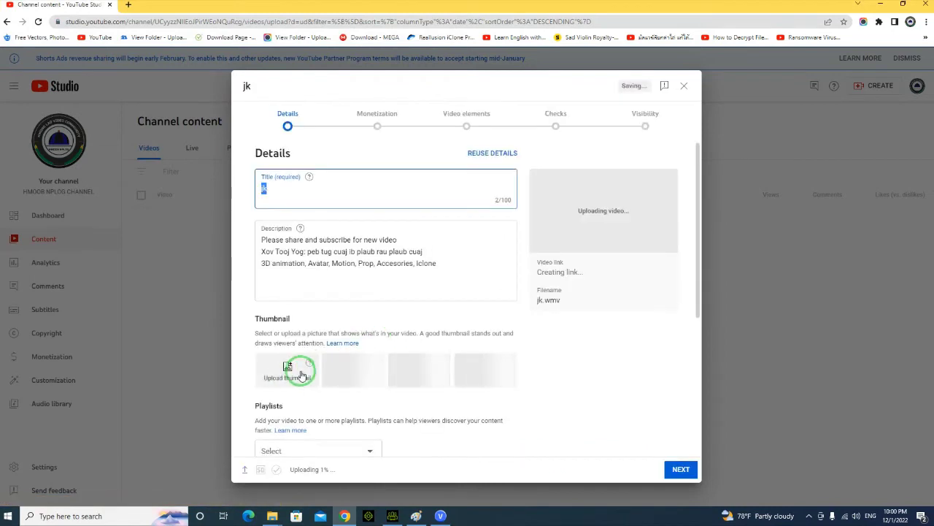
# Use hgh.jpg as the uploaded video's thumbnail and turn its monetization on.
pyautogui.click(291, 369)
pyautogui.doubleClick(435, 87)
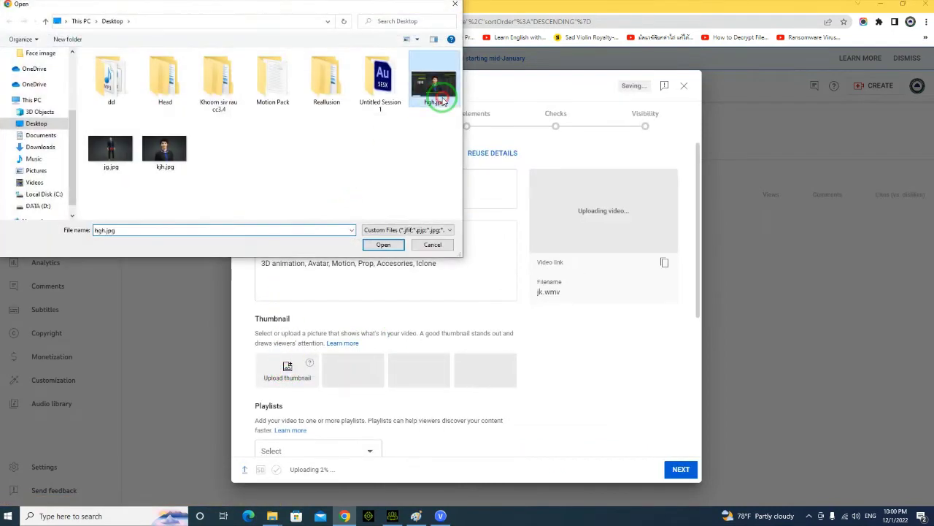
pyautogui.click(371, 119)
pyautogui.click(435, 203)
pyautogui.click(293, 200)
pyautogui.click(394, 247)
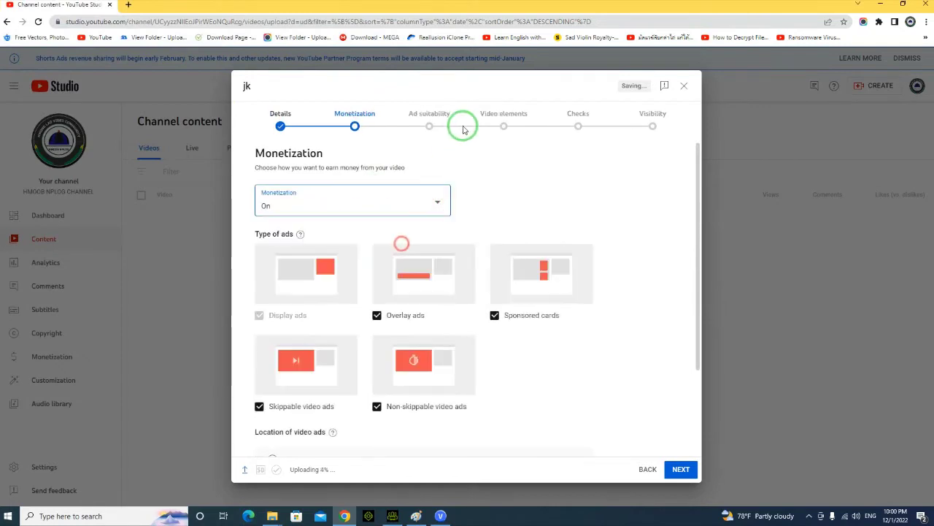
# Complete the ad suitability questionnaire as safe for ads and submit the rating.
pyautogui.click(429, 116)
pyautogui.click(501, 446)
pyautogui.click(373, 451)
pyautogui.scroll(-2, 553, 422)
pyautogui.click(553, 422)
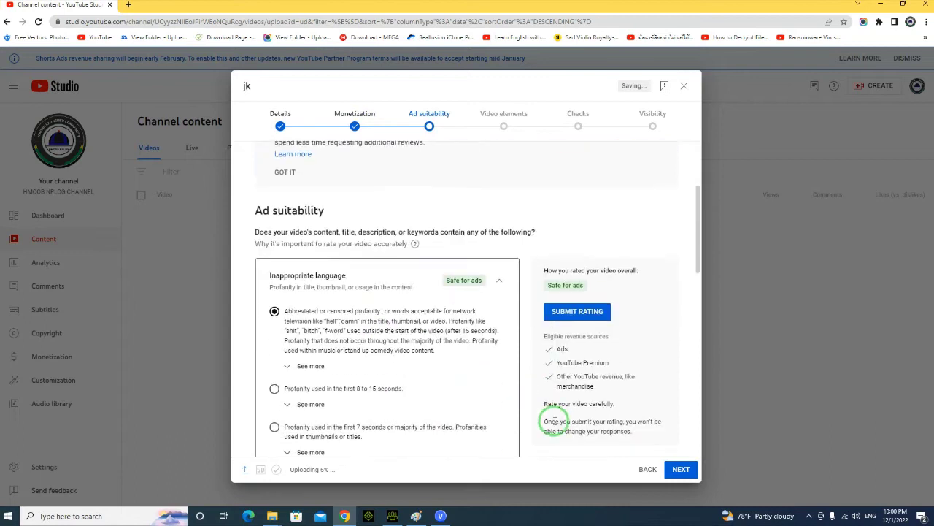
pyautogui.click(562, 311)
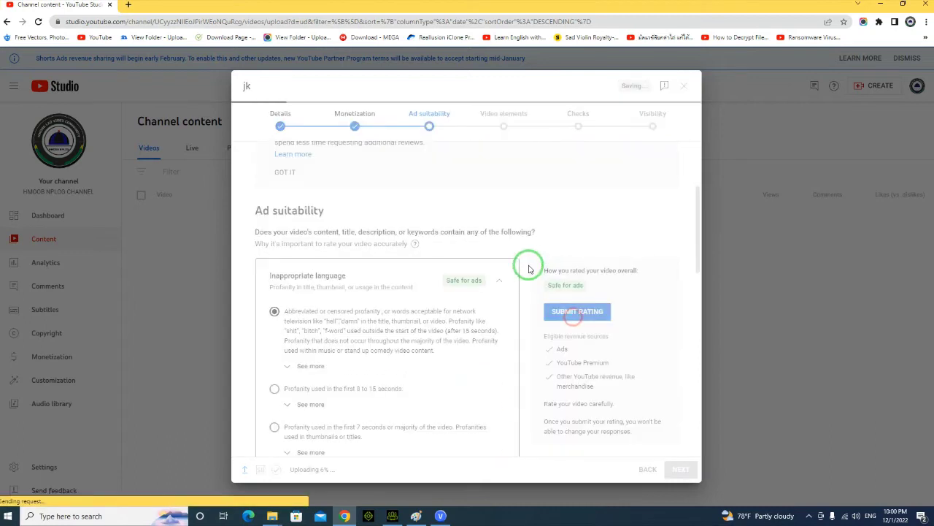
# Return to VEGAS Pro, remove Rec 0002.mp4 from the project media and timeline, and close the program.
pyautogui.click(880, 3)
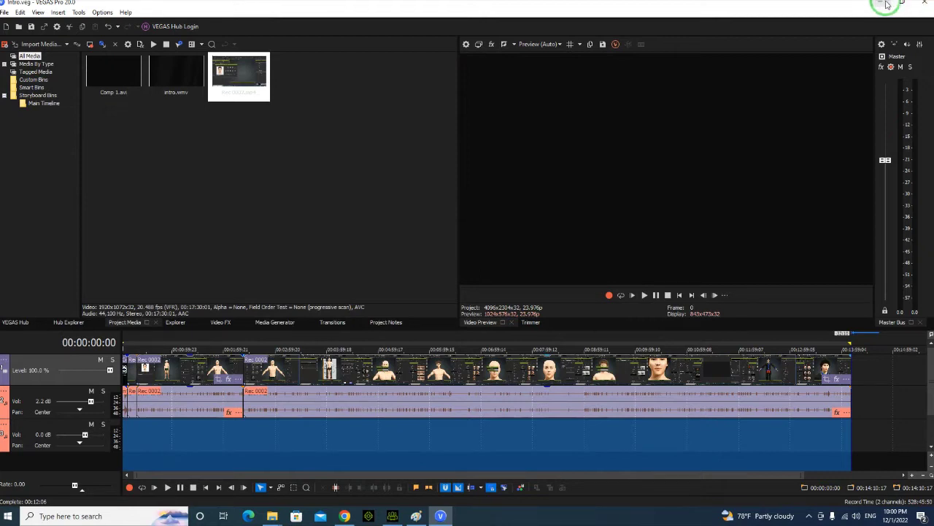
pyautogui.click(231, 80)
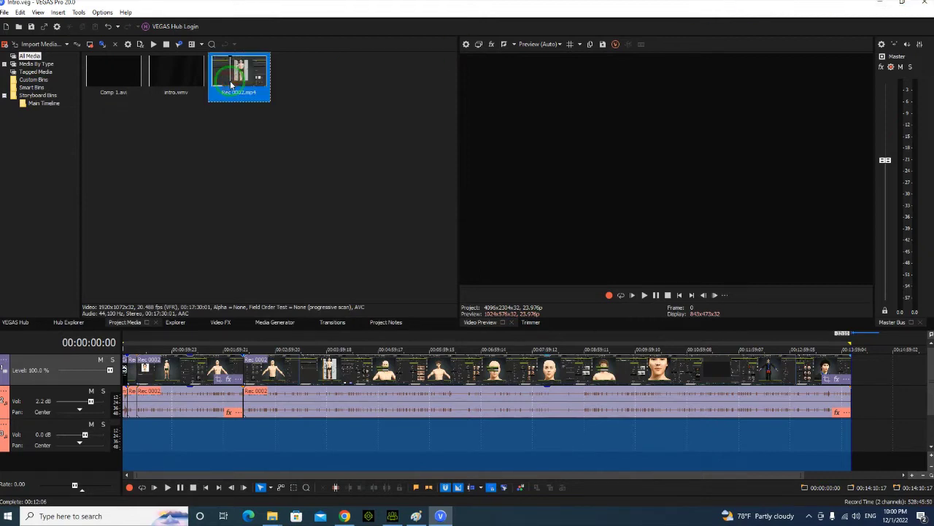
pyautogui.press('Delete')
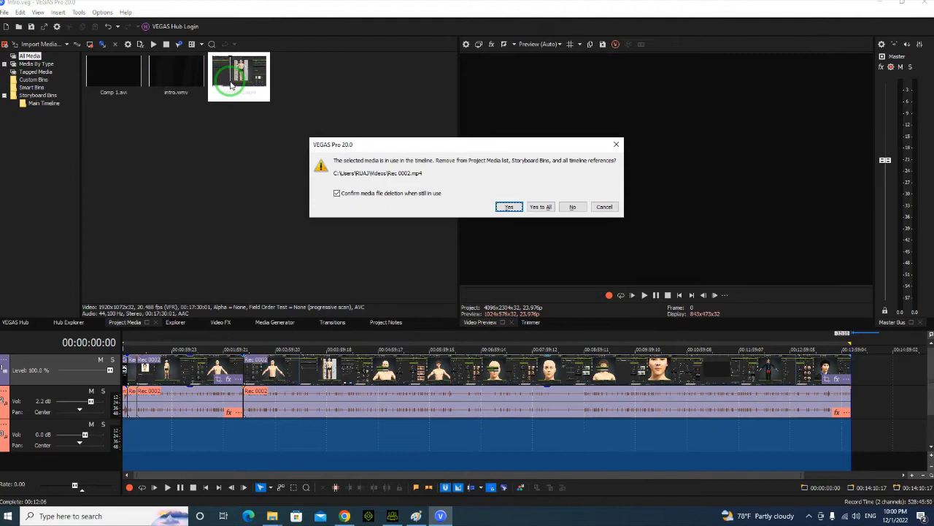
pyautogui.press('Return')
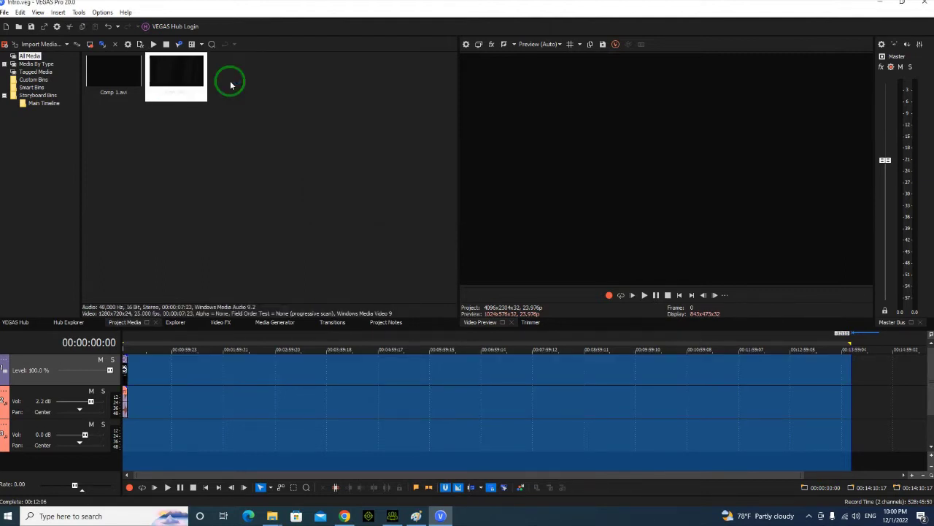
pyautogui.click(925, 3)
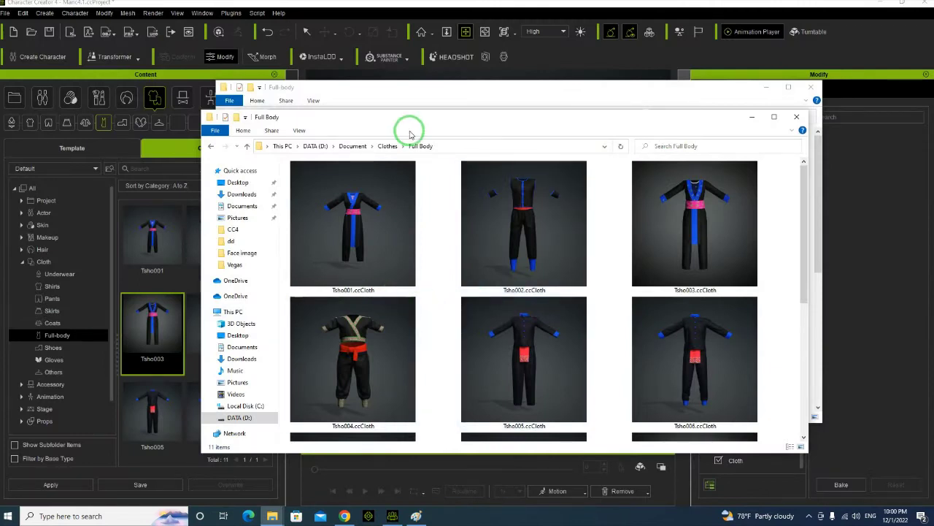
# Delete all cloth files from the Full-body folder under Reallusion Custom and refresh the custom content list in Character Creator.
pyautogui.moveTo(577, 222); pyautogui.dragTo(526, 184)
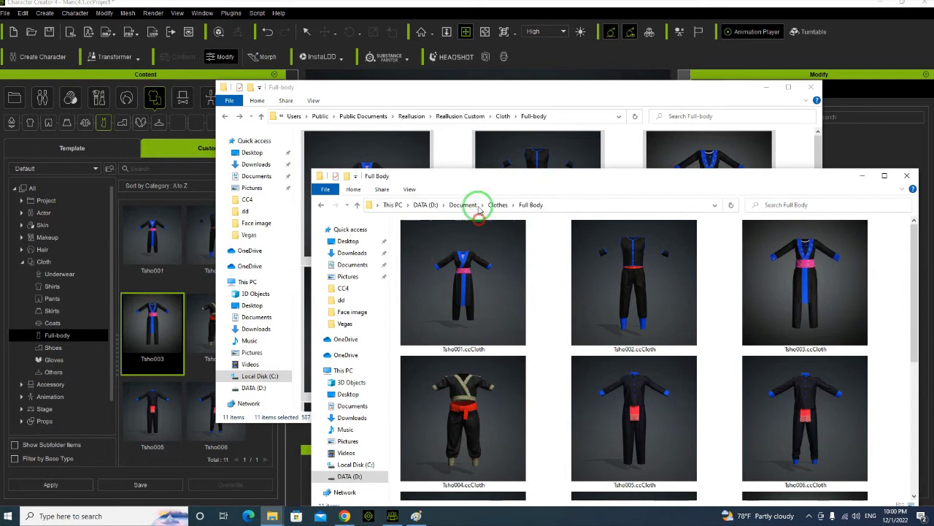
pyautogui.moveTo(484, 180); pyautogui.dragTo(445, 207)
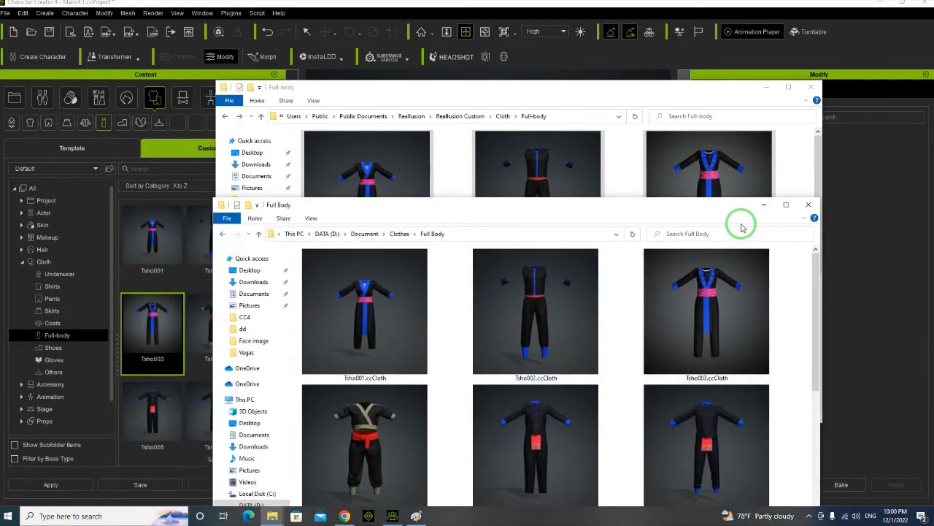
pyautogui.click(421, 89)
pyautogui.hotkey('ctrl', 'a')
pyautogui.click(390, 213)
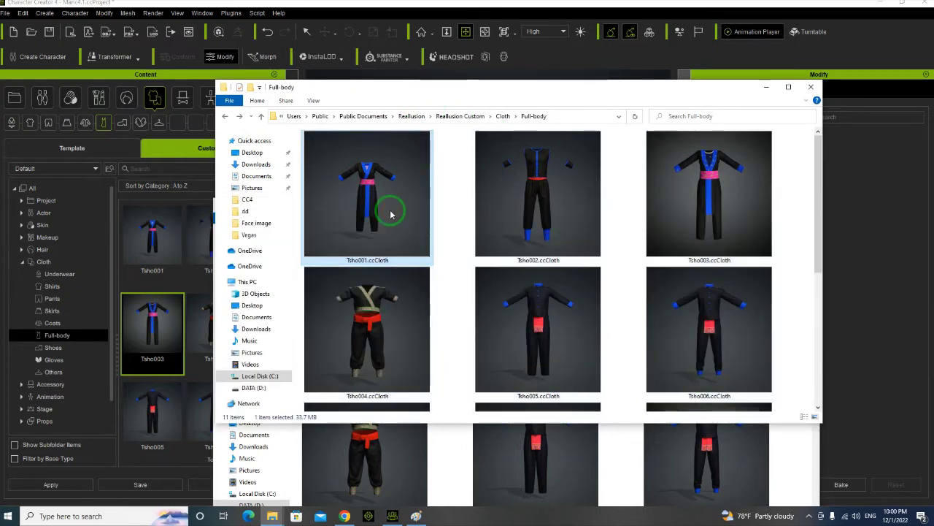
pyautogui.hotkey('ctrl', 'a')
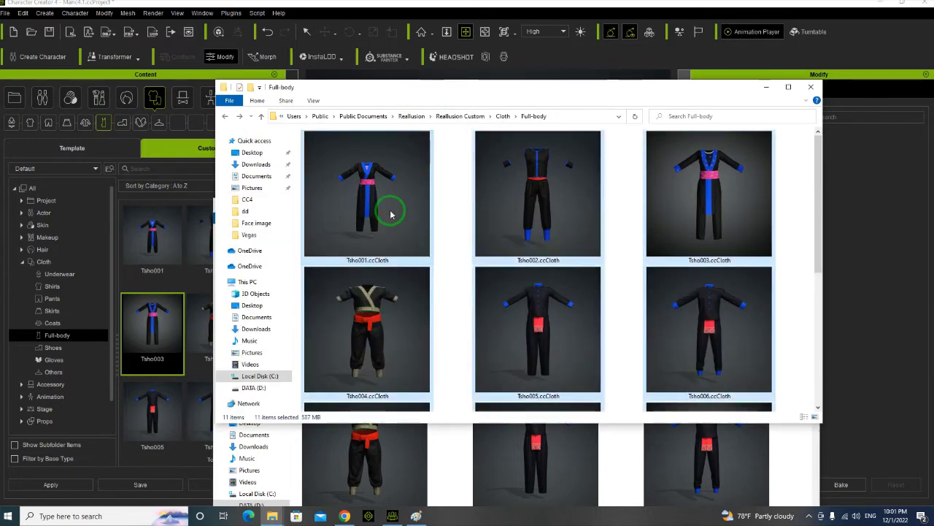
pyautogui.press('Delete')
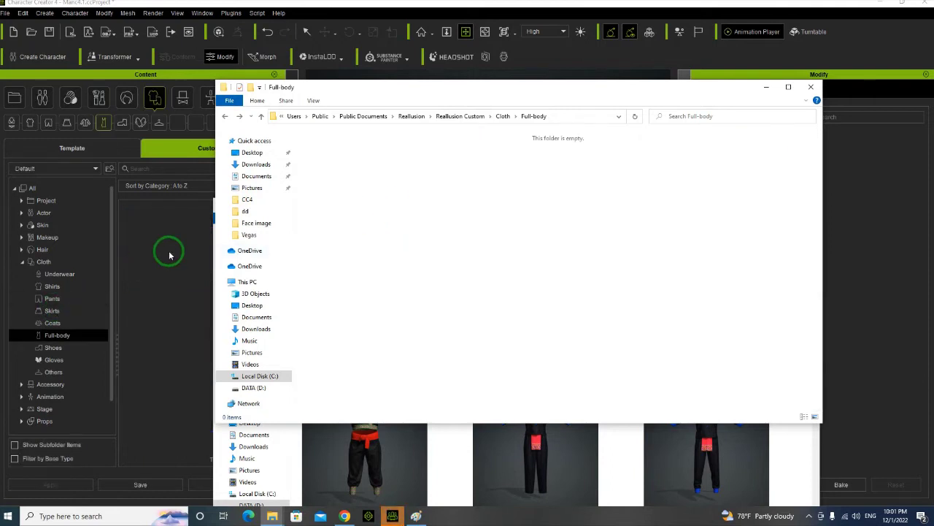
pyautogui.click(179, 245)
pyautogui.click(252, 169)
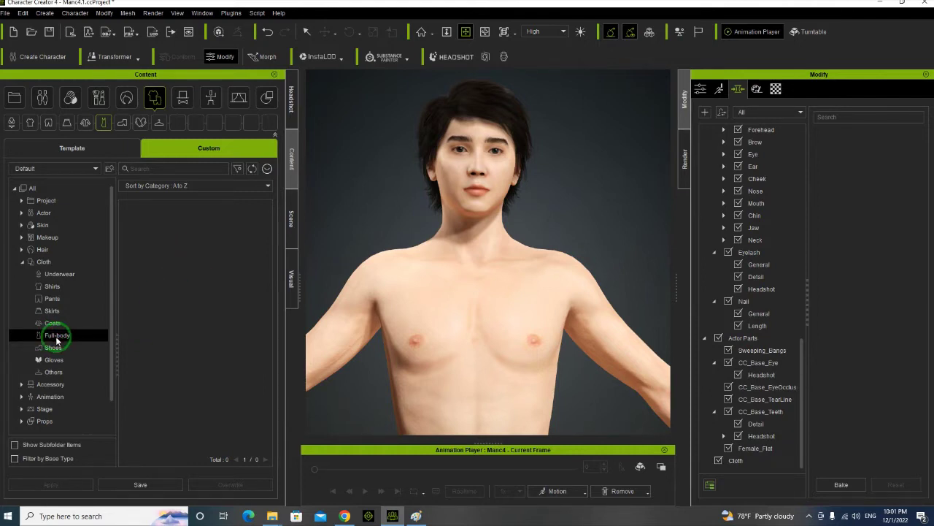
# Smart-import custom content from the Full Body folder inside Document > Clothes on the D: drive.
pyautogui.click(267, 173)
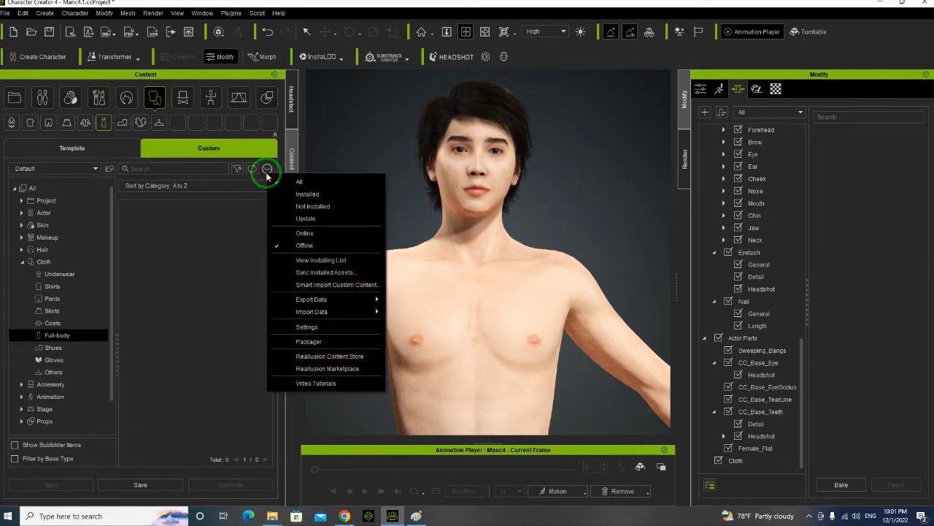
pyautogui.click(324, 286)
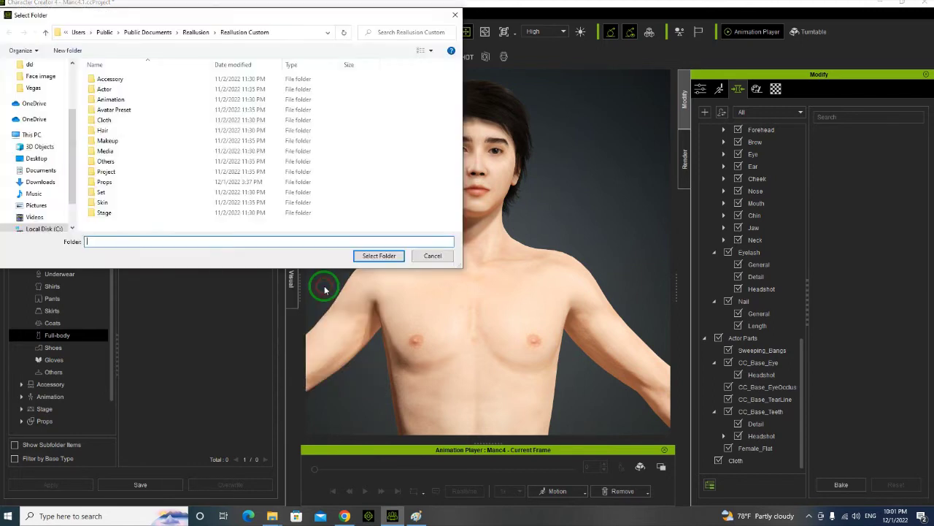
pyautogui.scroll(-1, 70, 175)
pyautogui.click(40, 205)
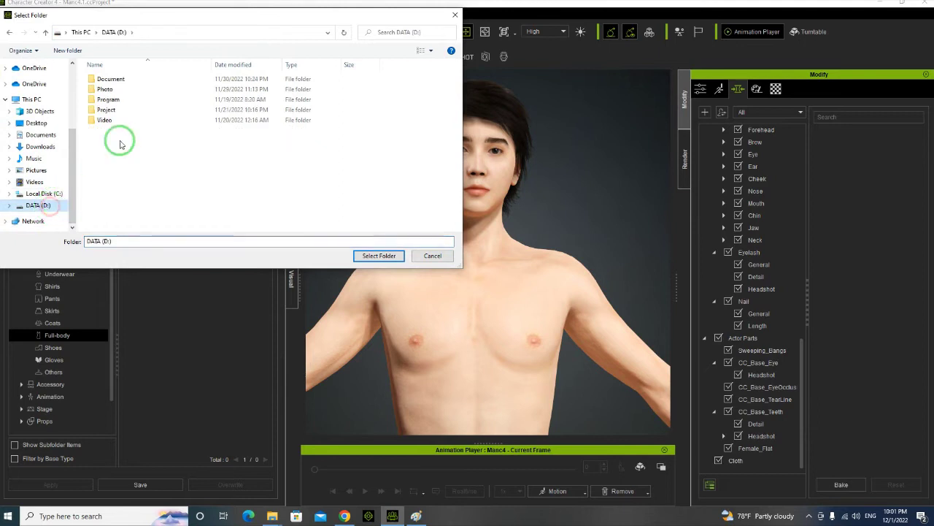
pyautogui.doubleClick(146, 78)
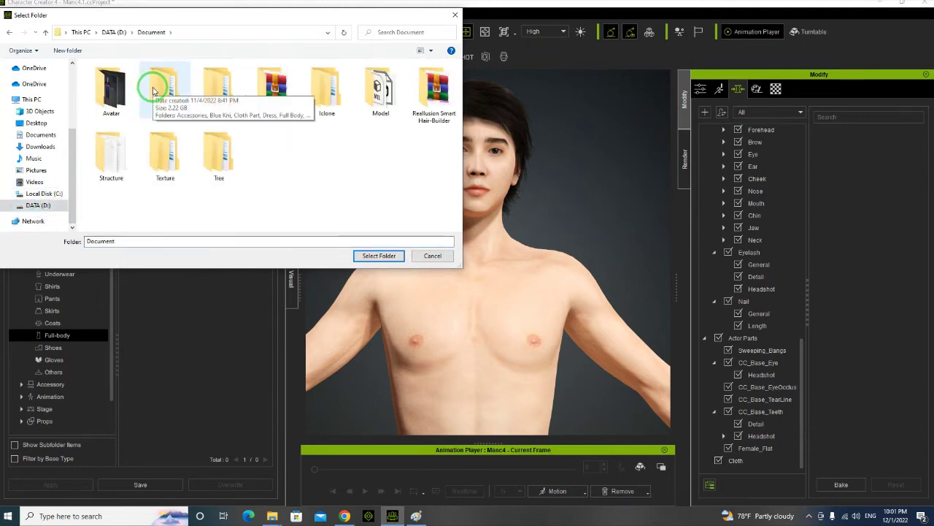
pyautogui.click(175, 92)
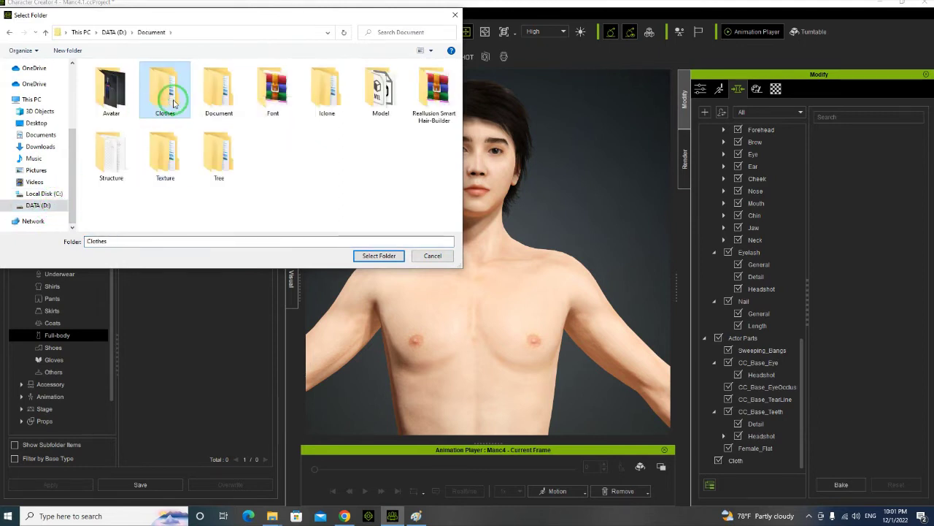
pyautogui.doubleClick(173, 102)
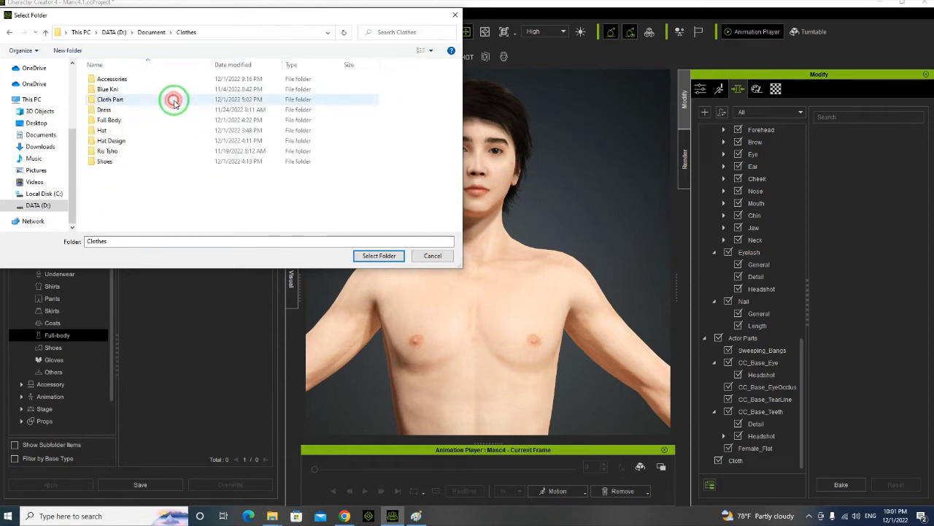
pyautogui.click(113, 79)
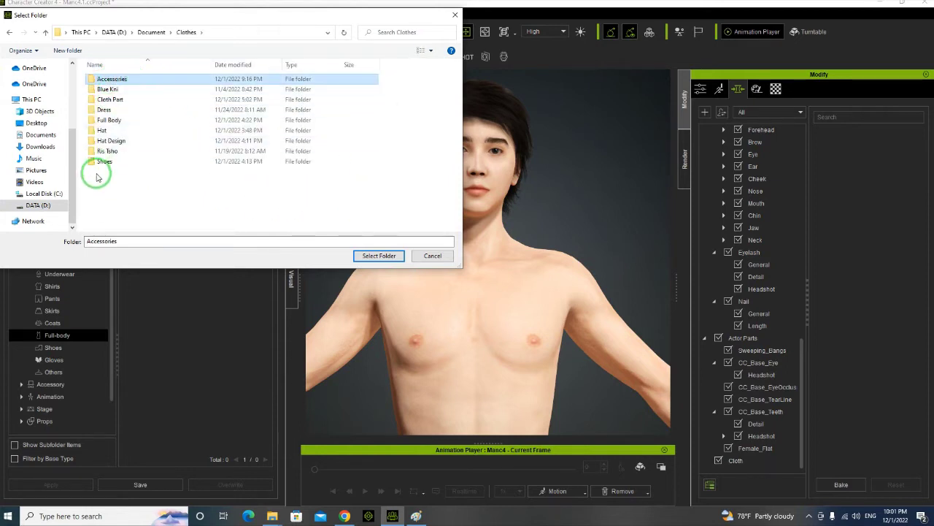
pyautogui.click(10, 33)
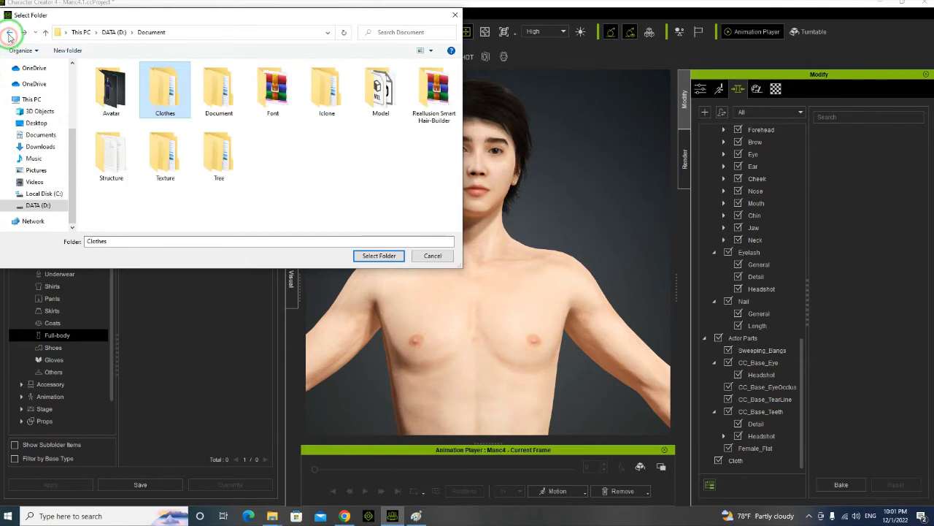
pyautogui.doubleClick(177, 100)
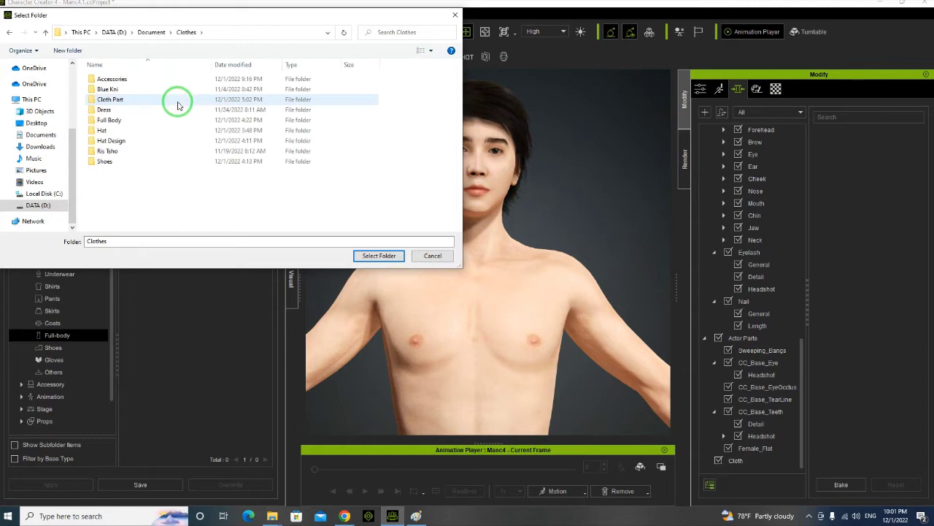
pyautogui.click(131, 119)
pyautogui.click(381, 255)
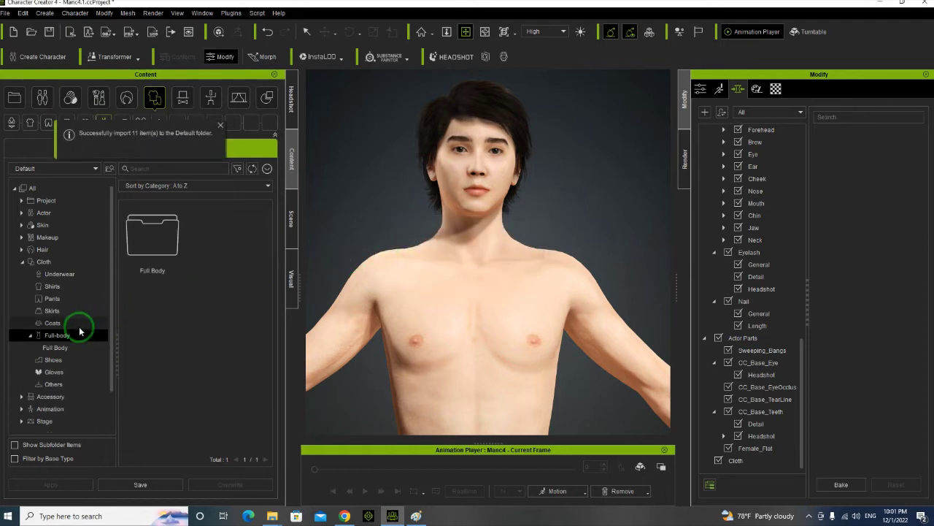
# Open the imported Full Body subfolder under the Full-body cloth category and look over its outfits.
pyautogui.click(52, 348)
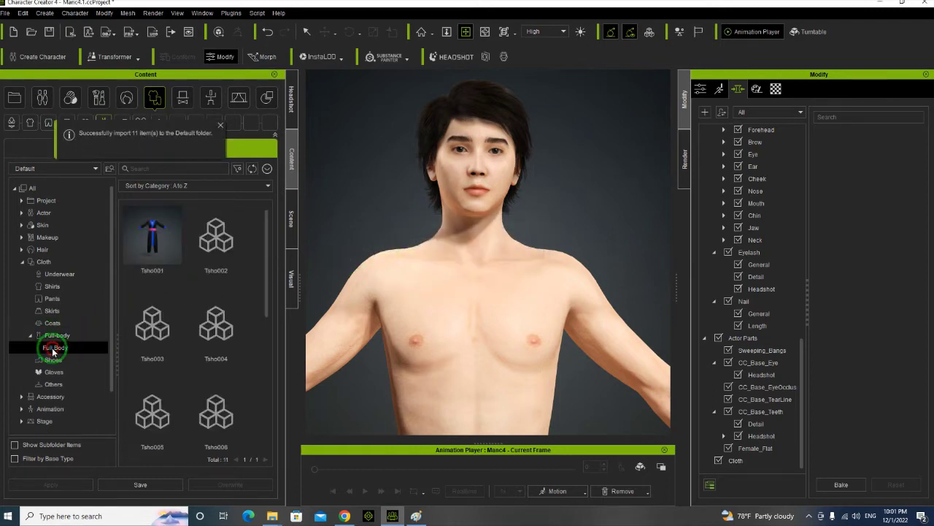
pyautogui.click(75, 336)
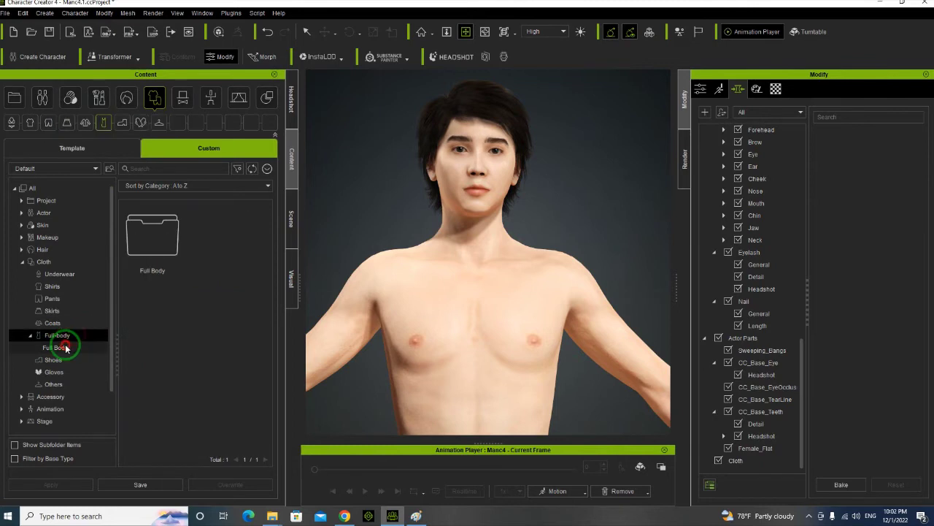
pyautogui.click(59, 348)
pyautogui.click(64, 336)
pyautogui.click(66, 348)
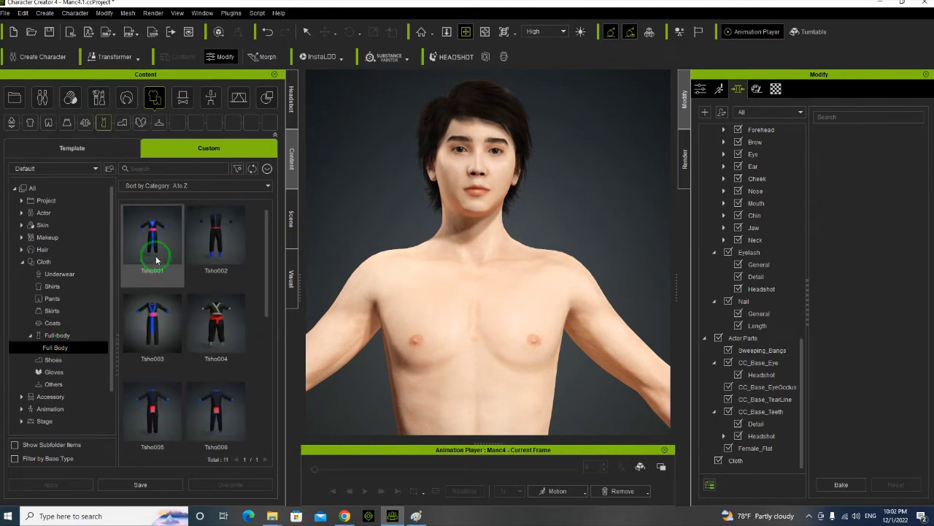
# Dress the character in the Tsho008 outfit from the Full Body subfolder.
pyautogui.click(149, 337)
pyautogui.click(232, 397)
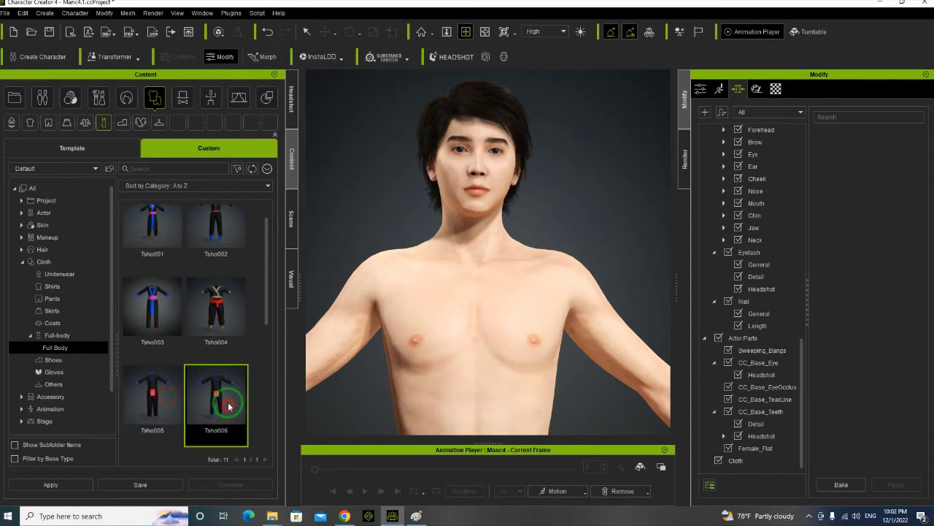
pyautogui.scroll(-2, 235, 365)
pyautogui.scroll(2, 223, 343)
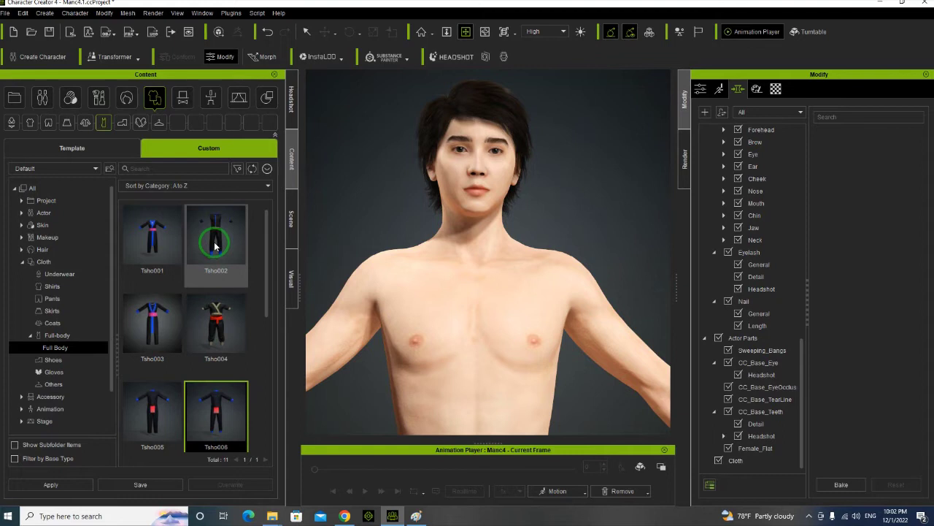
pyautogui.scroll(-2, 216, 278)
pyautogui.moveTo(216, 361); pyautogui.dragTo(482, 361)
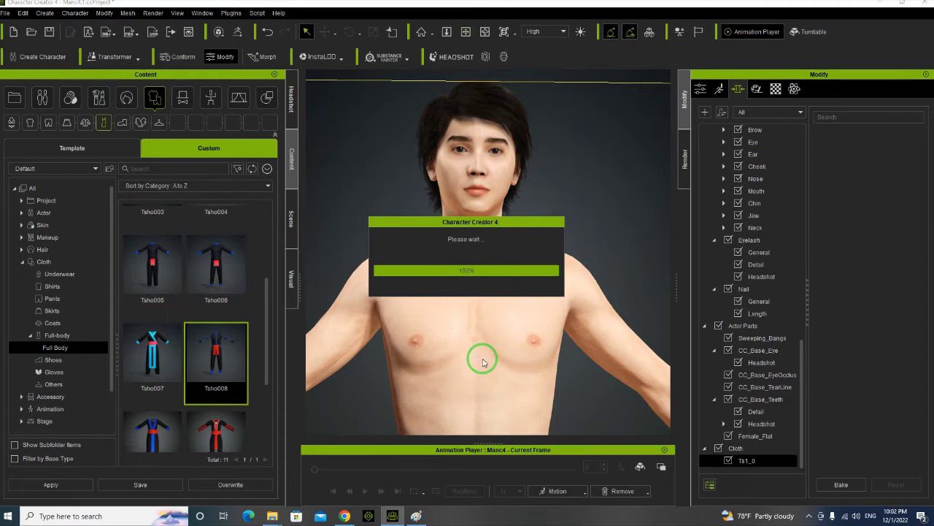
# Inspect the applied outfit on the character, first at a distance and then close up on the upper body.
pyautogui.scroll(-5, 489, 307)
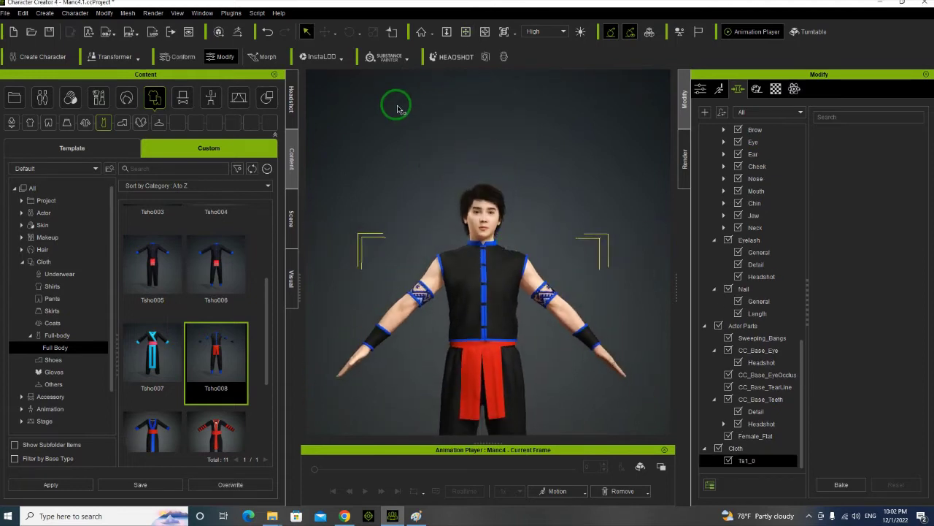
pyautogui.click(484, 31)
pyautogui.moveTo(538, 159); pyautogui.dragTo(533, 294)
pyautogui.scroll(5, 475, 256)
pyautogui.scroll(2, 465, 248)
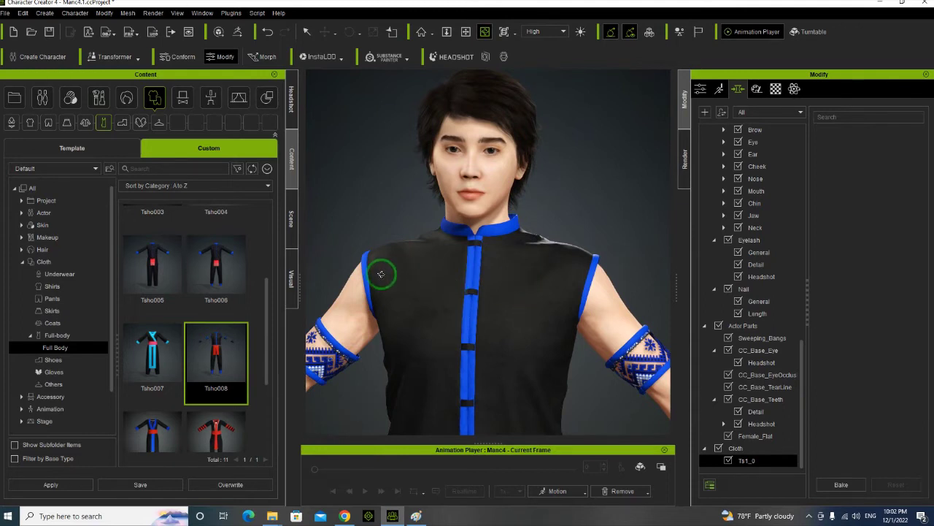
# Open the custom Shoes category under Cloth and look over its items.
pyautogui.moveTo(265, 315); pyautogui.dragTo(261, 264)
pyautogui.click(62, 360)
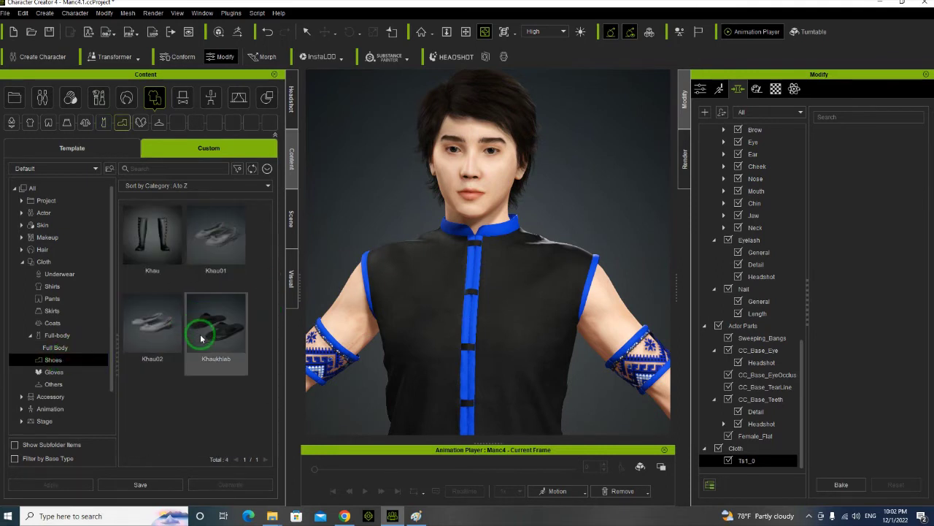
pyautogui.click(163, 395)
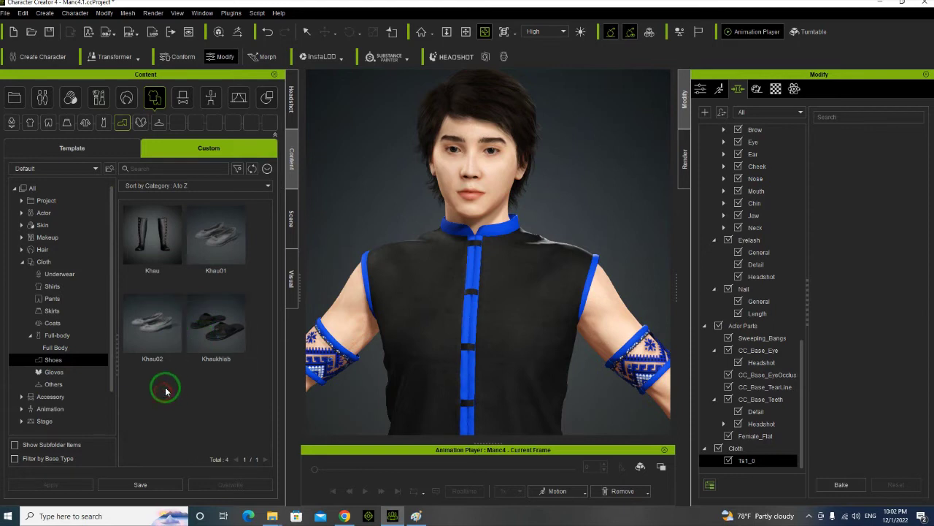
# Start Smart Import Custom Content and browse to the Document folder on the D: drive.
pyautogui.click(267, 187)
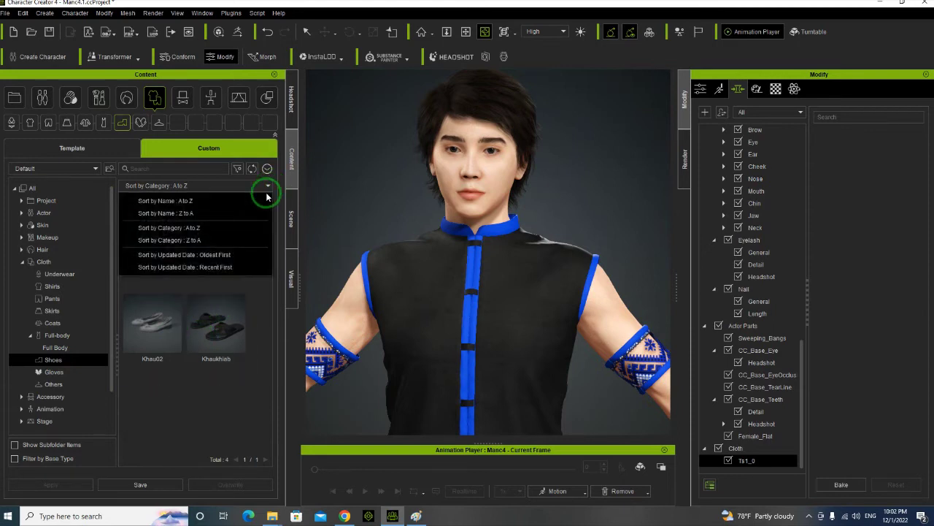
pyautogui.click(268, 169)
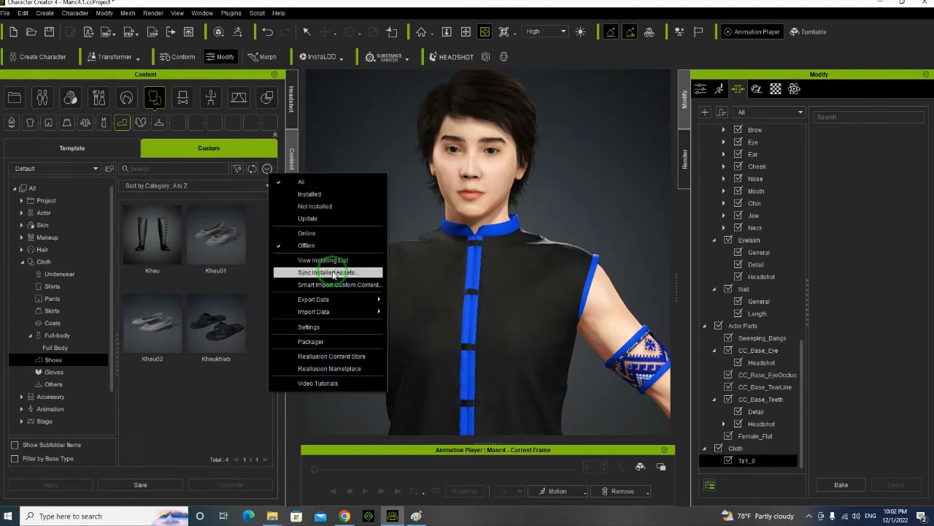
pyautogui.click(332, 285)
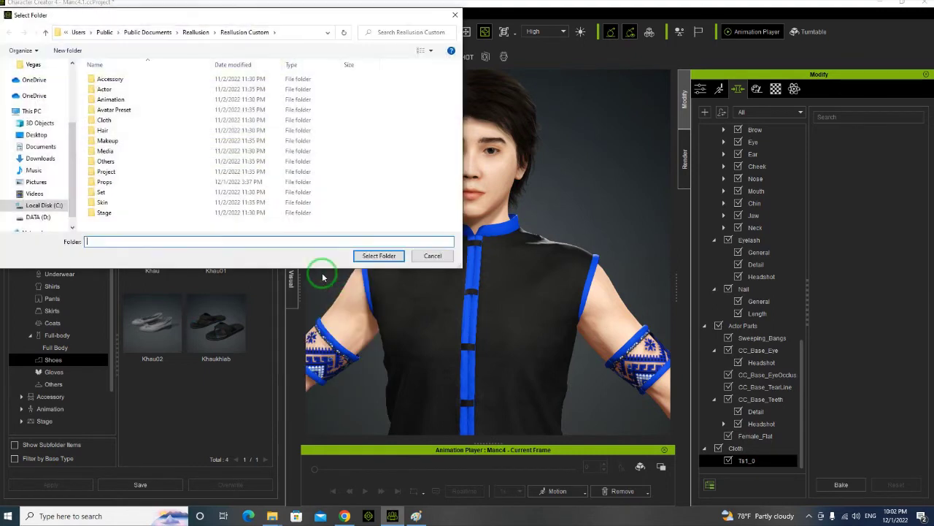
pyautogui.click(45, 217)
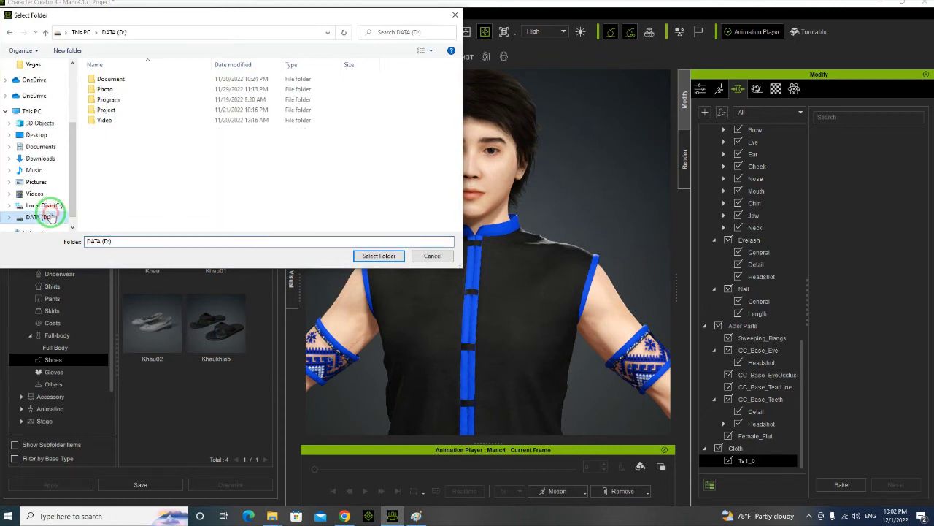
pyautogui.doubleClick(131, 78)
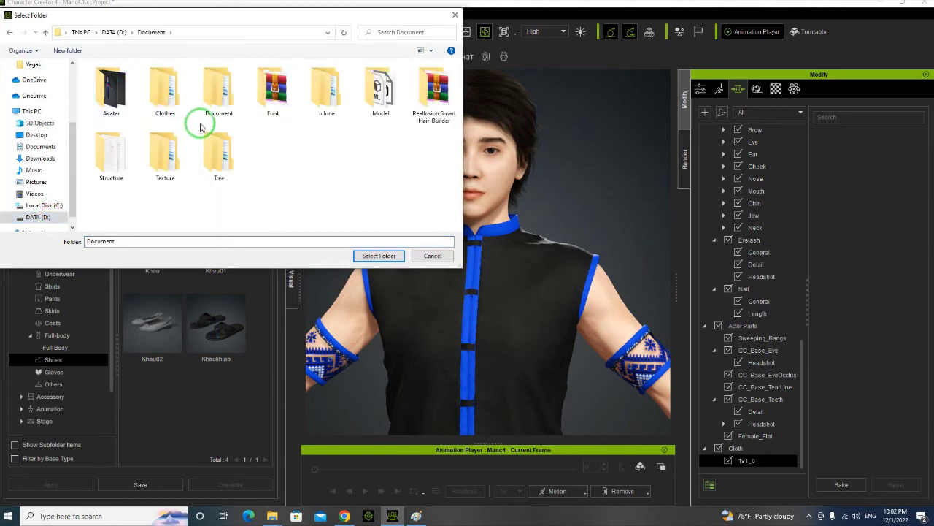
# Look inside the Sports Footwear folder under Clothes > Shoes in the folder selection dialog.
pyautogui.click(168, 109)
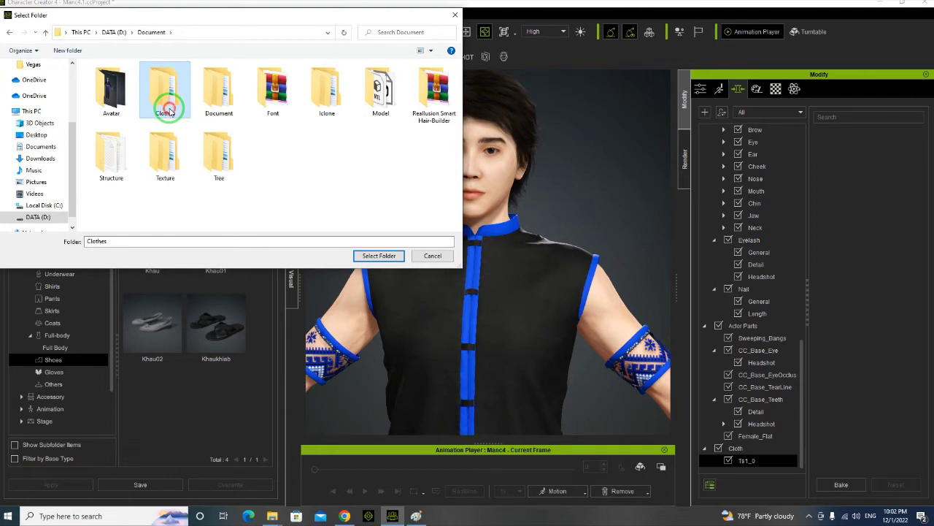
pyautogui.doubleClick(168, 110)
pyautogui.click(111, 161)
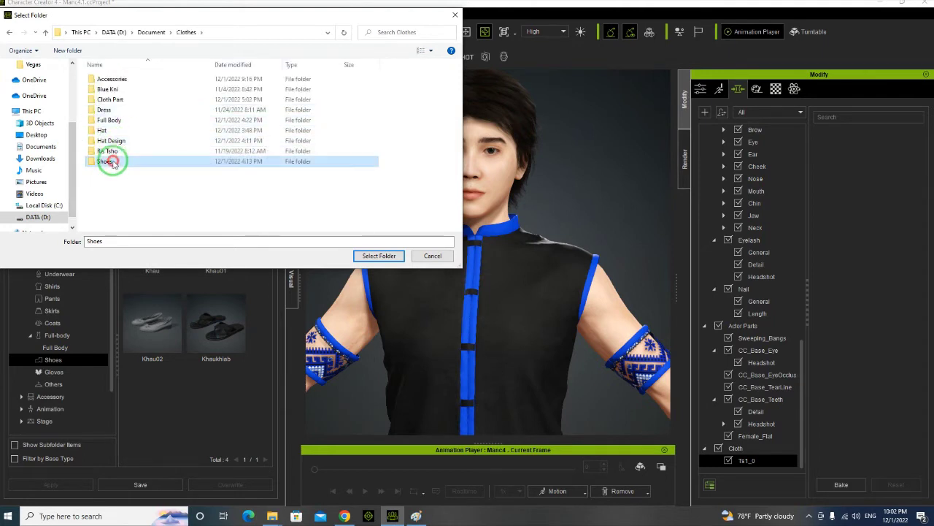
pyautogui.doubleClick(111, 162)
pyautogui.click(135, 77)
pyautogui.doubleClick(142, 81)
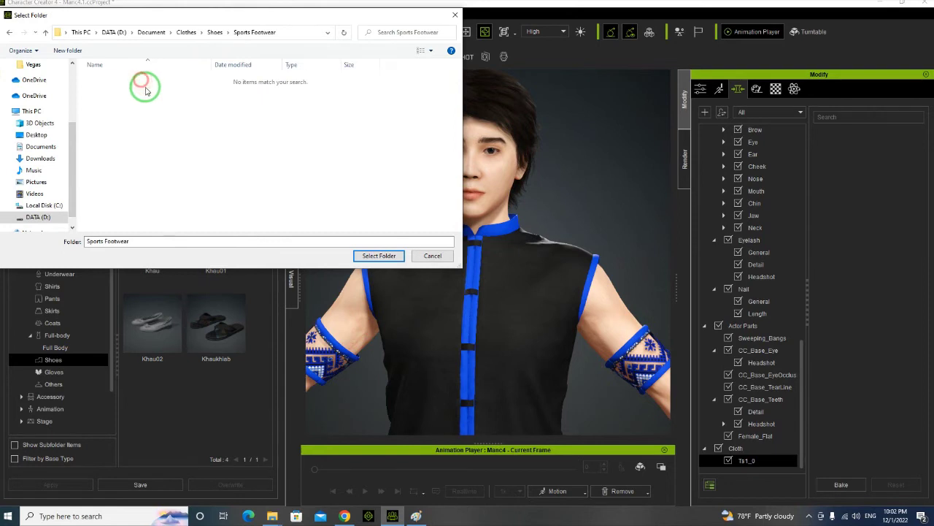
# Return to the Document folder and look through the subfolders of its Iclone folder.
pyautogui.click(9, 33)
pyautogui.click(9, 32)
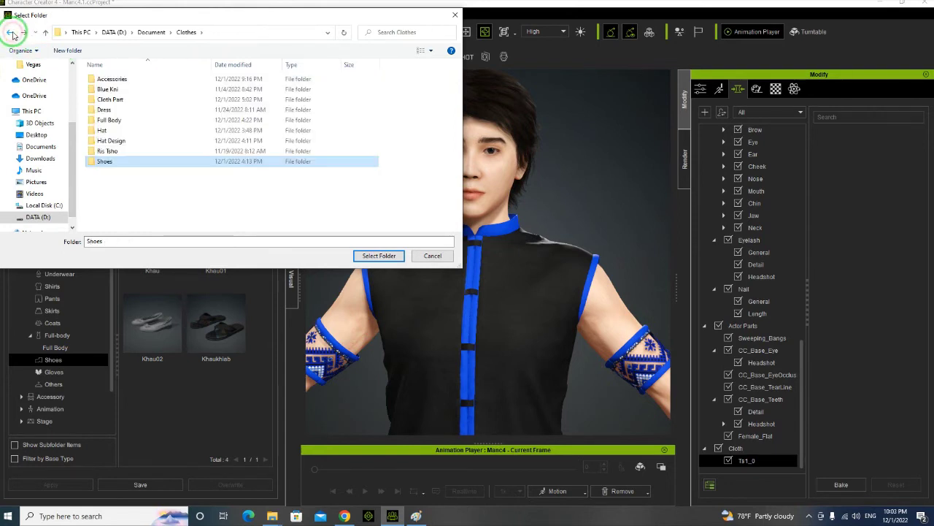
pyautogui.click(11, 32)
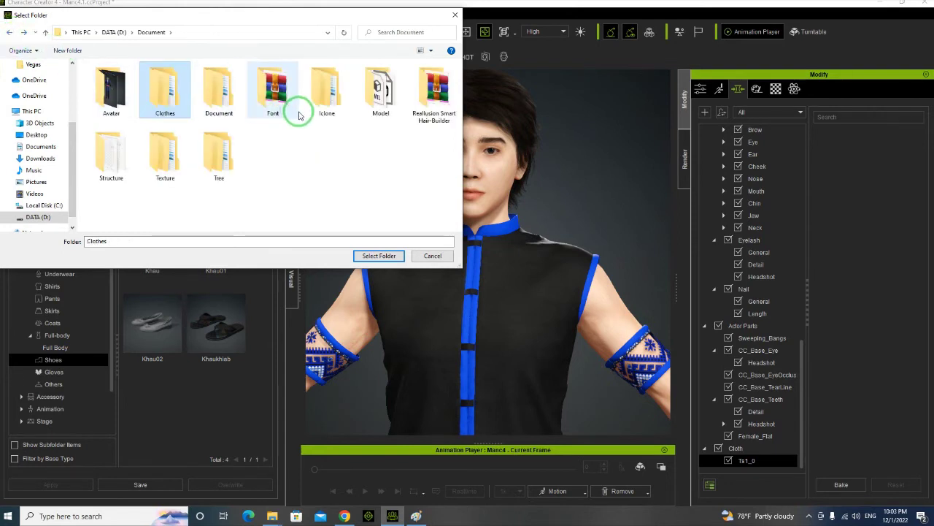
pyautogui.doubleClick(321, 91)
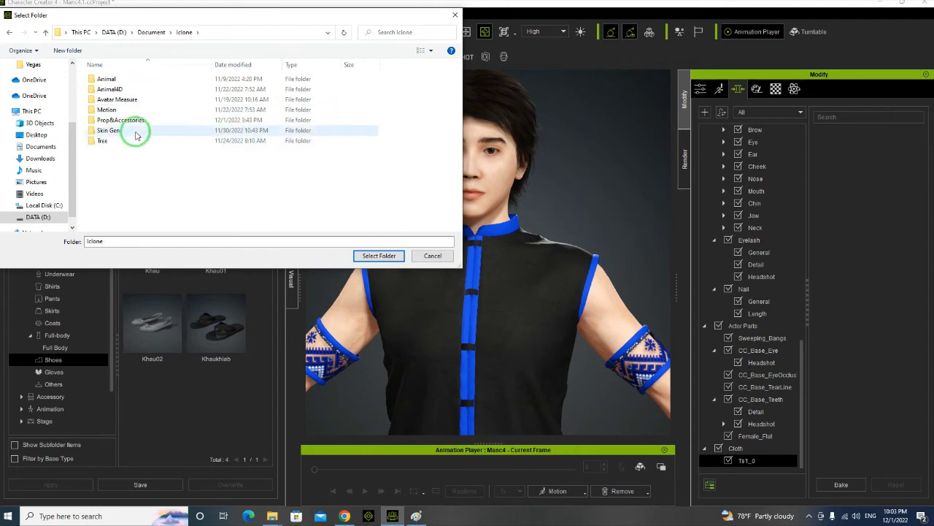
pyautogui.click(10, 32)
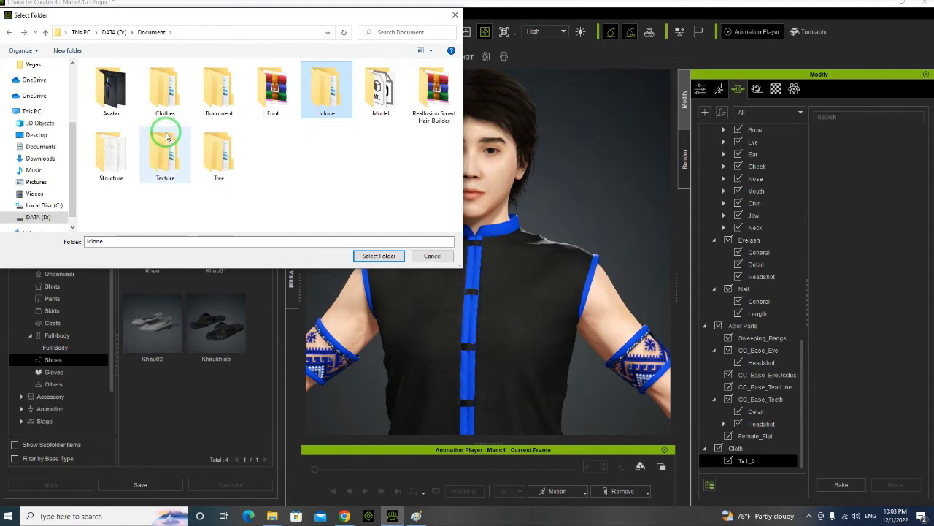
# Select the Shoes folder inside Clothes as the folder for the smart import.
pyautogui.click(163, 107)
pyautogui.doubleClick(163, 107)
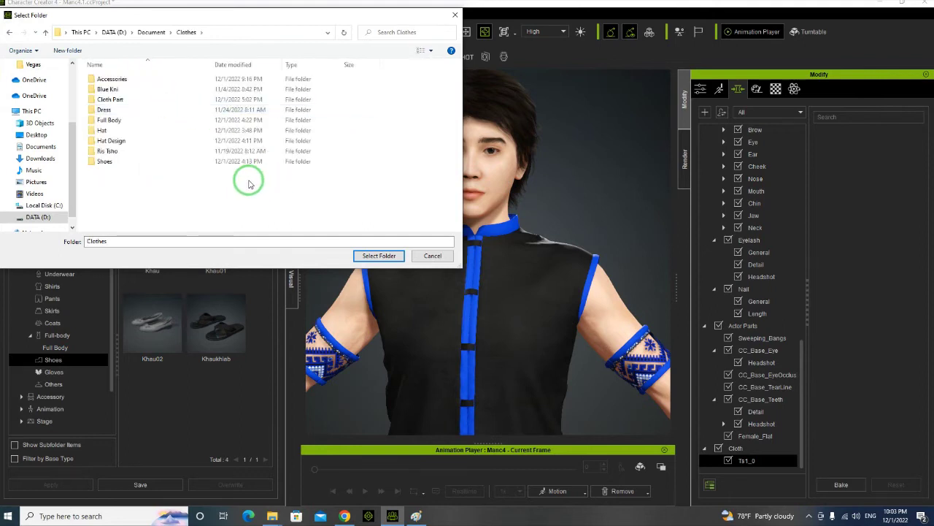
pyautogui.click(128, 162)
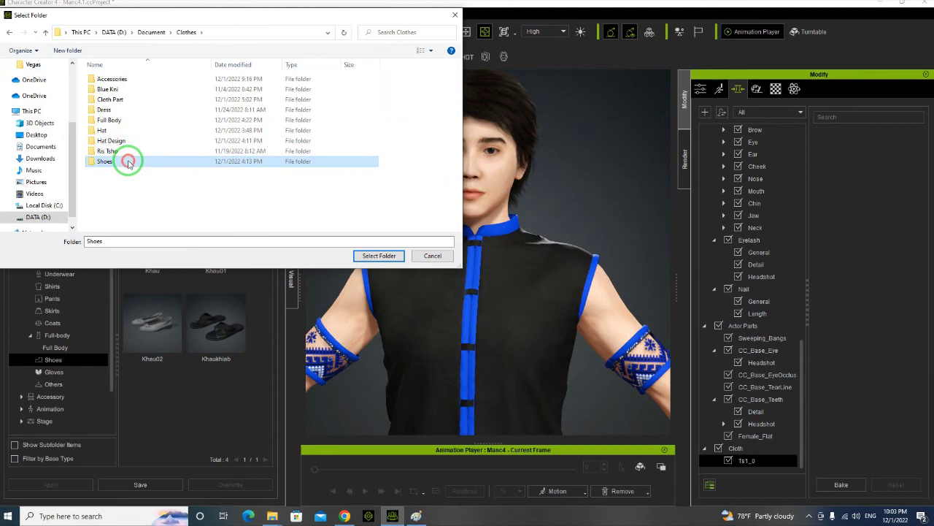
# Switch to the File Explorer window showing Full Body and look over the subfolders of its parent Clothes folder.
pyautogui.click(271, 516)
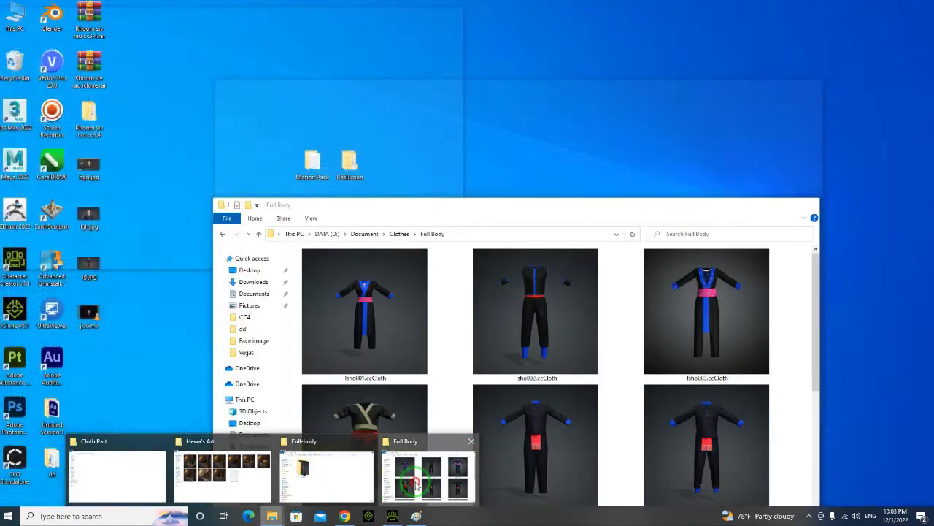
pyautogui.click(414, 488)
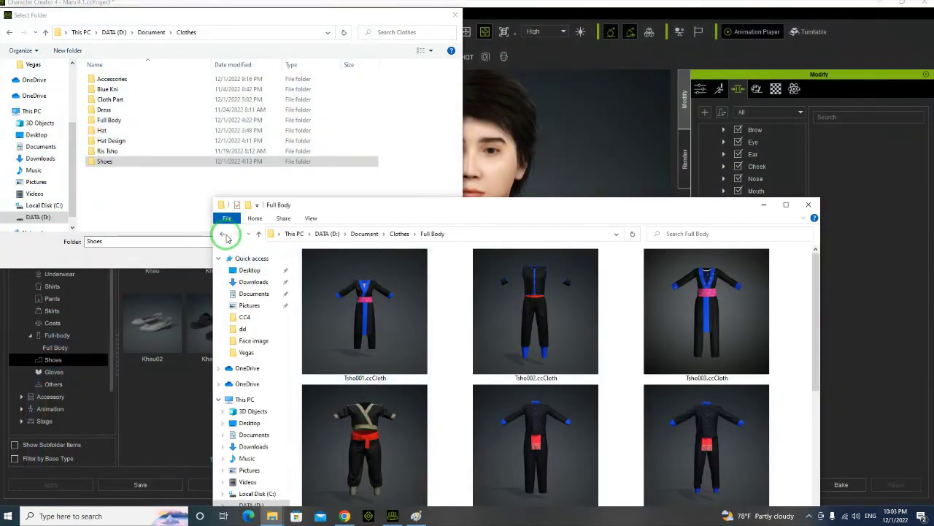
pyautogui.click(224, 234)
pyautogui.moveTo(528, 204); pyautogui.dragTo(452, 83)
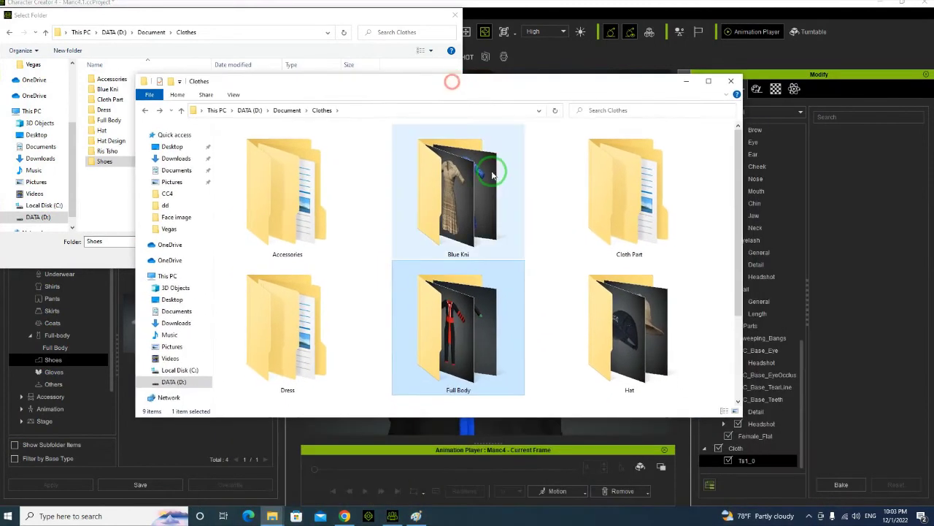
pyautogui.scroll(-2, 619, 212)
pyautogui.scroll(2, 619, 212)
# Look inside the Cloth Part folder, review the remaining Clothes subfolders and close that File Explorer window.
pyautogui.doubleClick(620, 210)
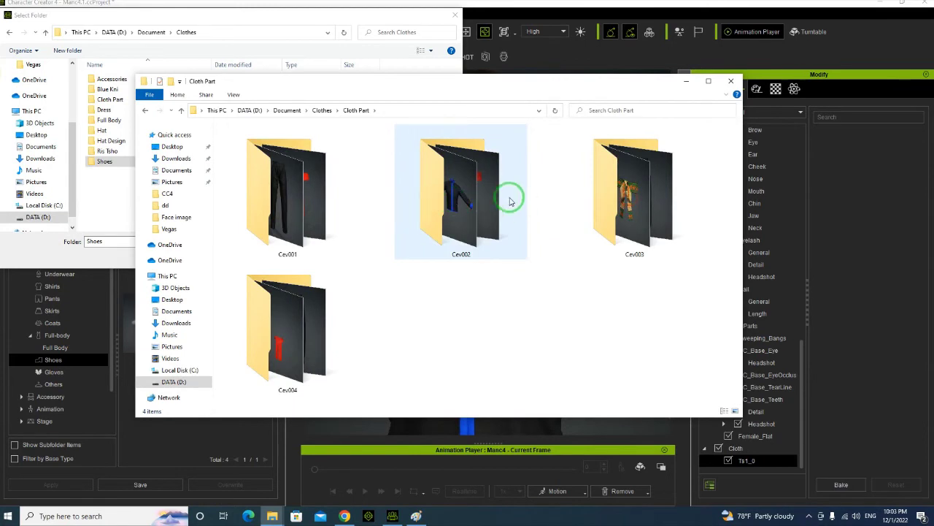
pyautogui.click(144, 110)
pyautogui.scroll(-2, 650, 336)
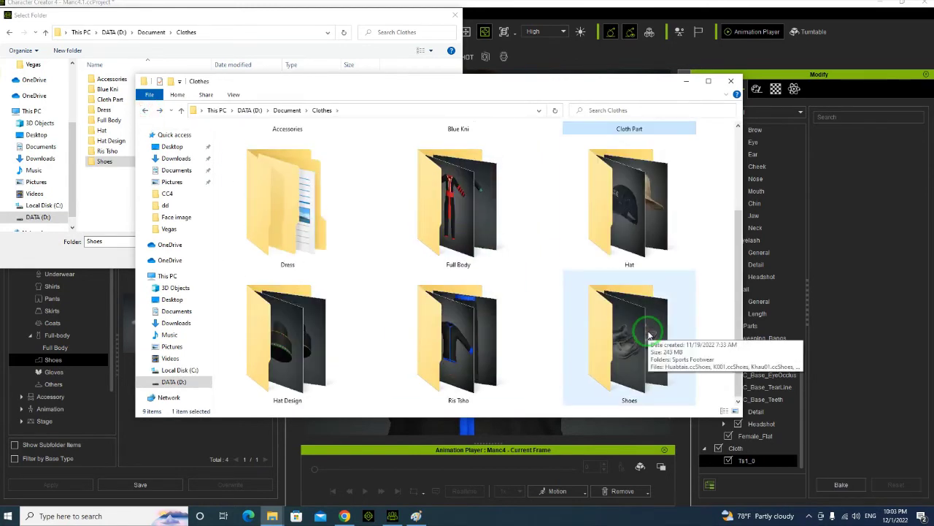
pyautogui.scroll(2, 653, 334)
pyautogui.click(731, 81)
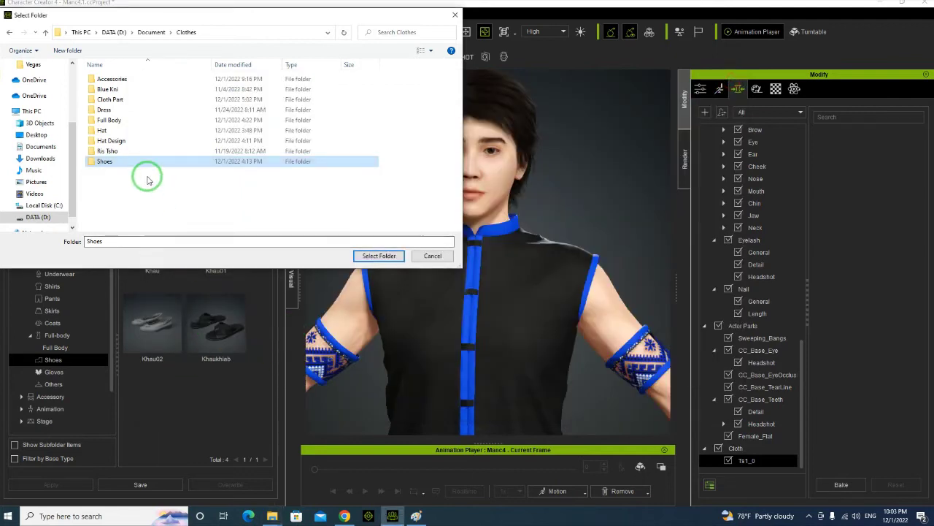
# Switch to the Cloth Part File Explorer window and browse to Document > Iclone on the D: drive.
pyautogui.click(272, 516)
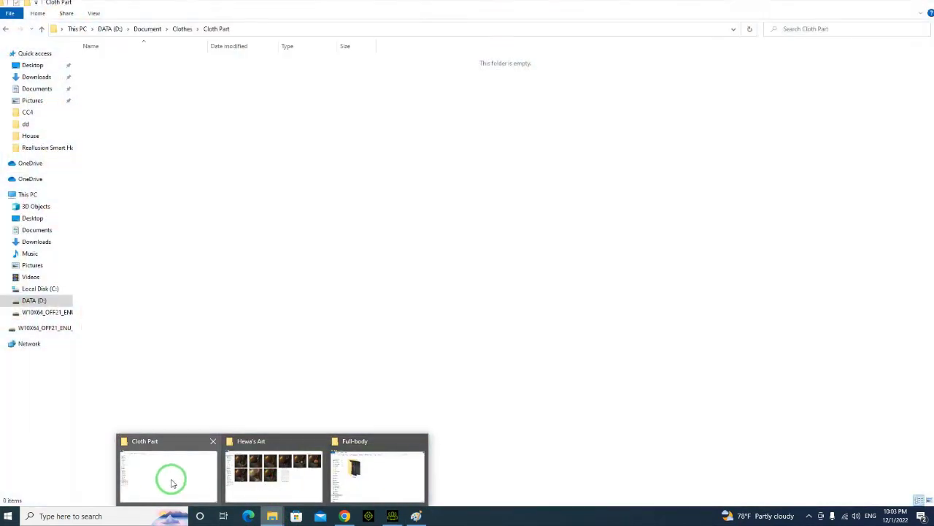
pyautogui.click(162, 478)
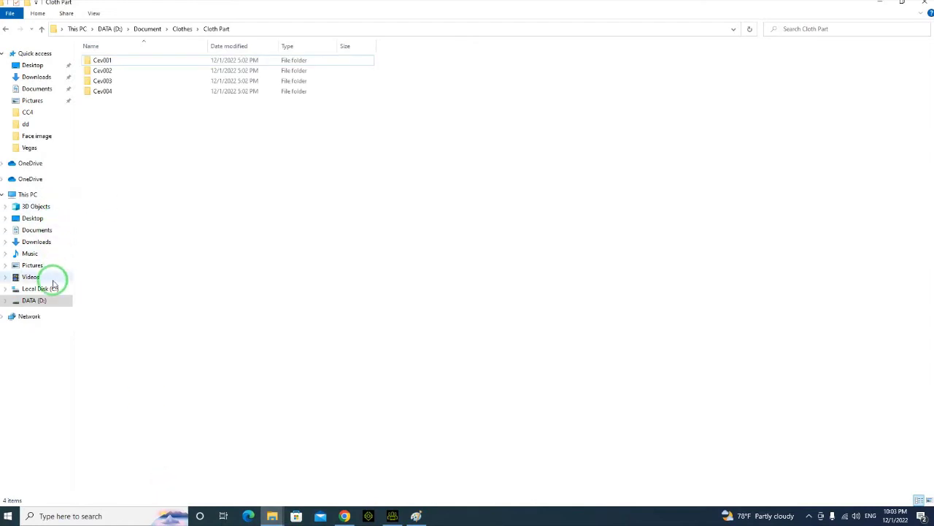
pyautogui.click(54, 303)
pyautogui.click(131, 64)
pyautogui.doubleClick(131, 62)
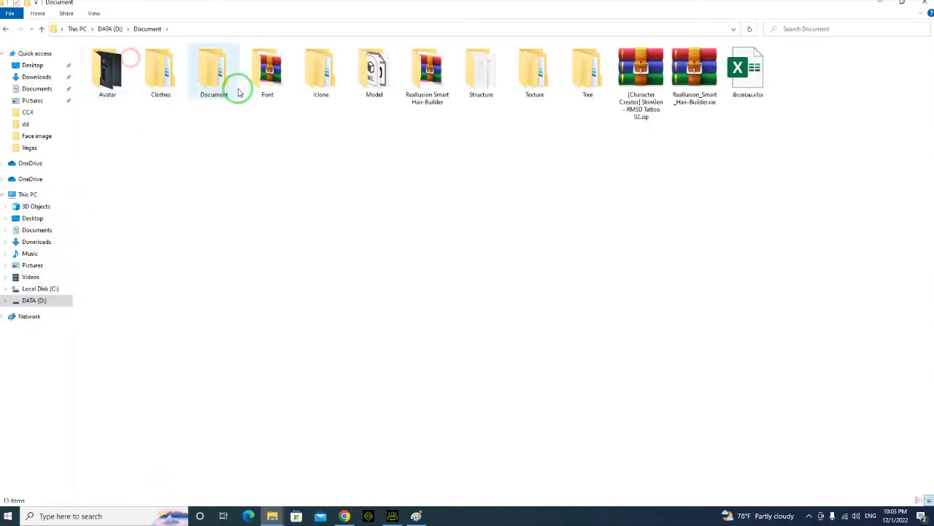
pyautogui.doubleClick(322, 82)
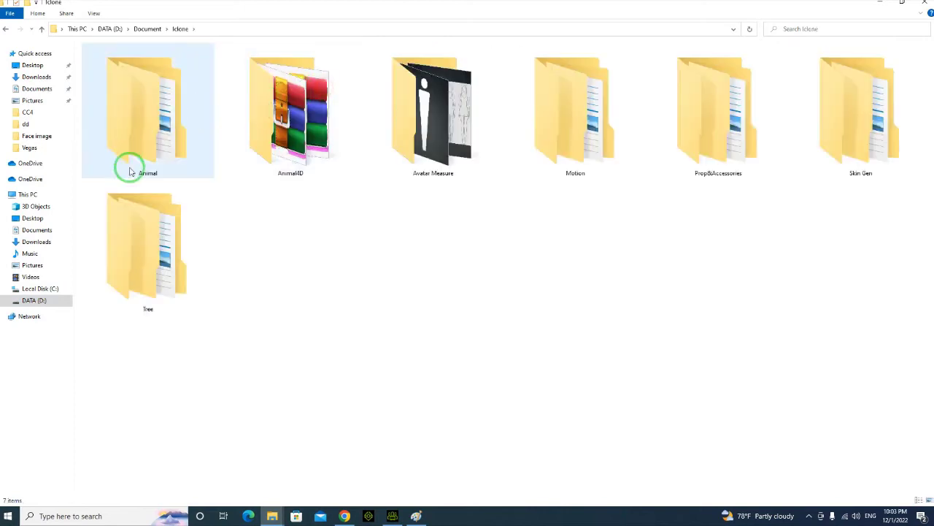
# Look over the folders inside Prop&Accessories and return to the Select Folder dialog in Character Creator.
pyautogui.doubleClick(709, 161)
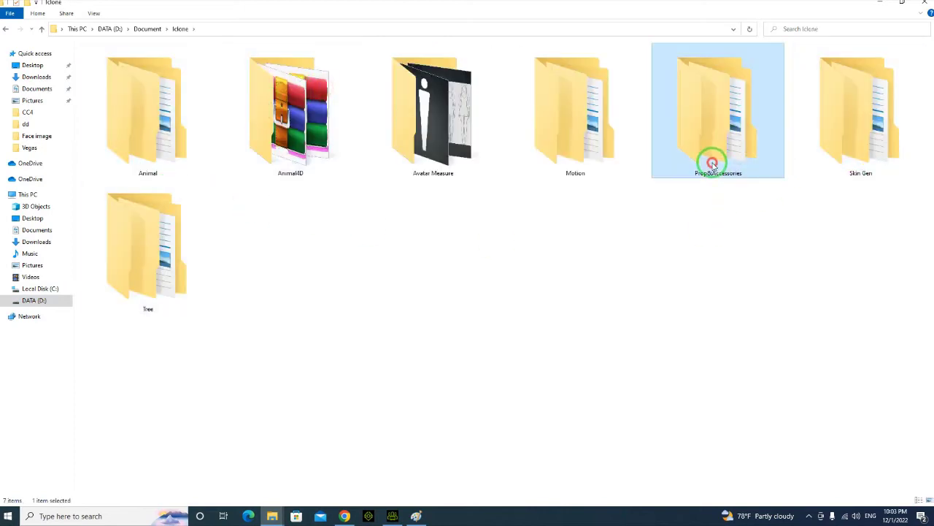
pyautogui.scroll(-3, 401, 237)
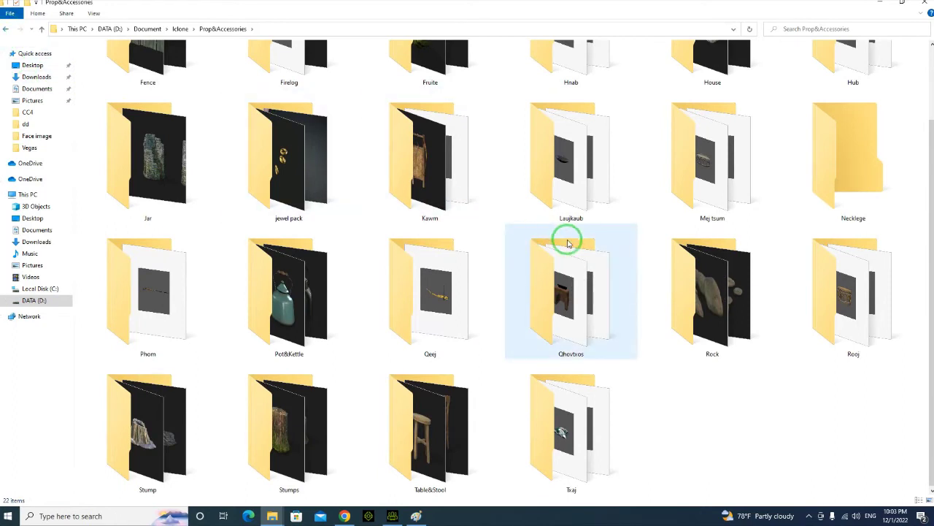
pyautogui.scroll(3, 496, 192)
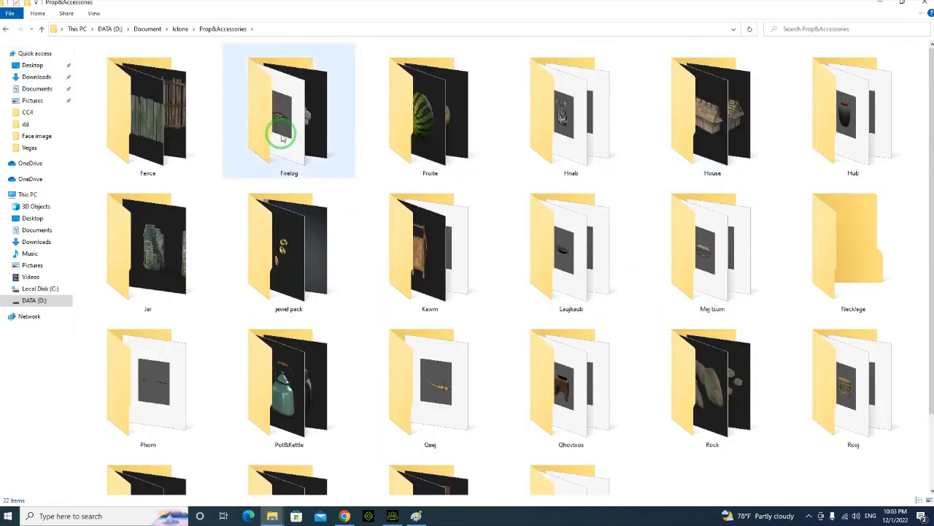
pyautogui.click(885, 3)
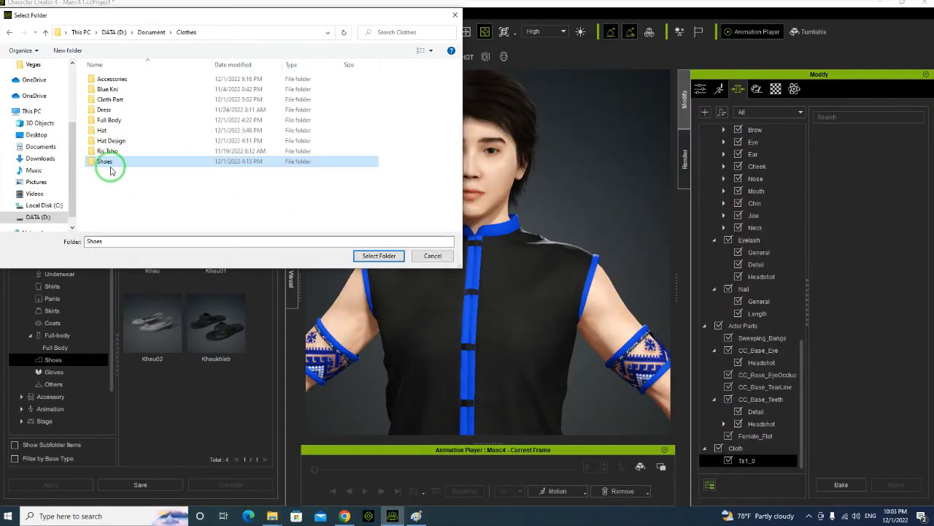
# Switch to the Prop&Accessories File Explorer window, browse to Document > Clothes > Shoes and look over the backed-up shoe files.
pyautogui.moveTo(271, 516)
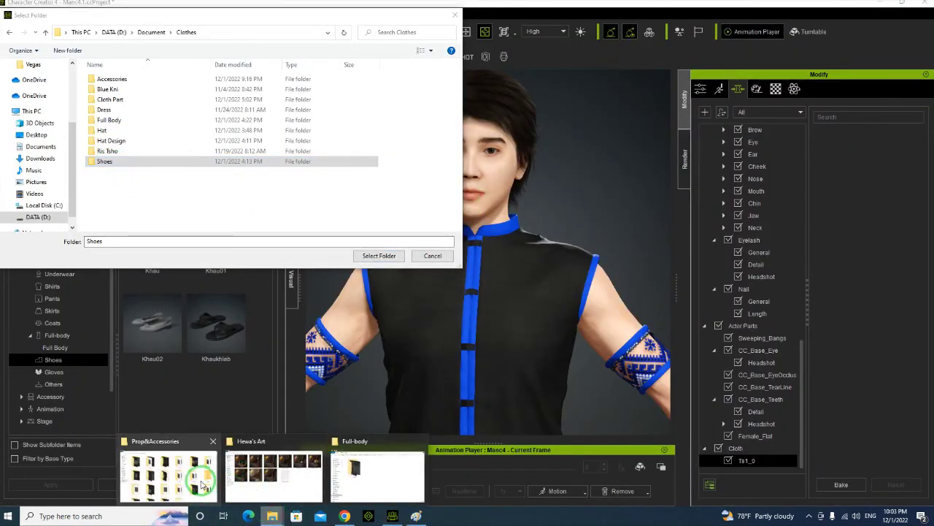
pyautogui.click(193, 455)
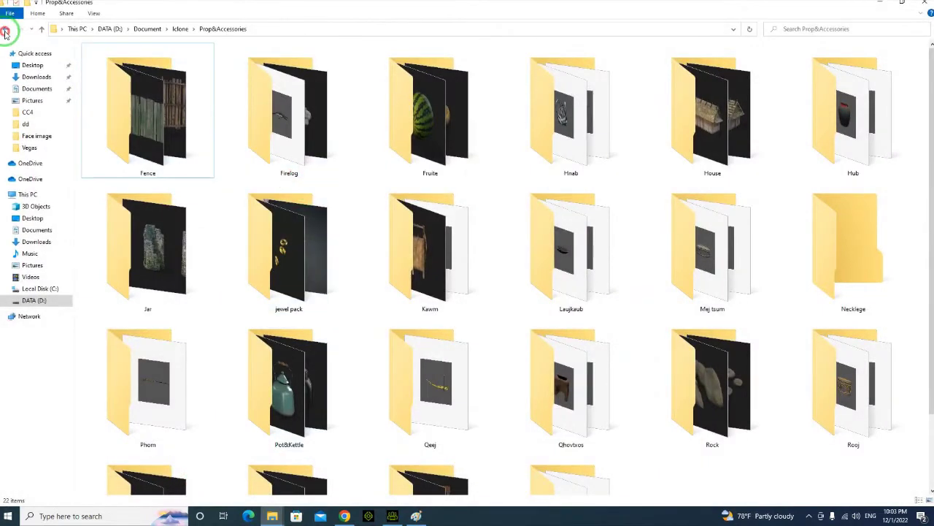
pyautogui.click(5, 33)
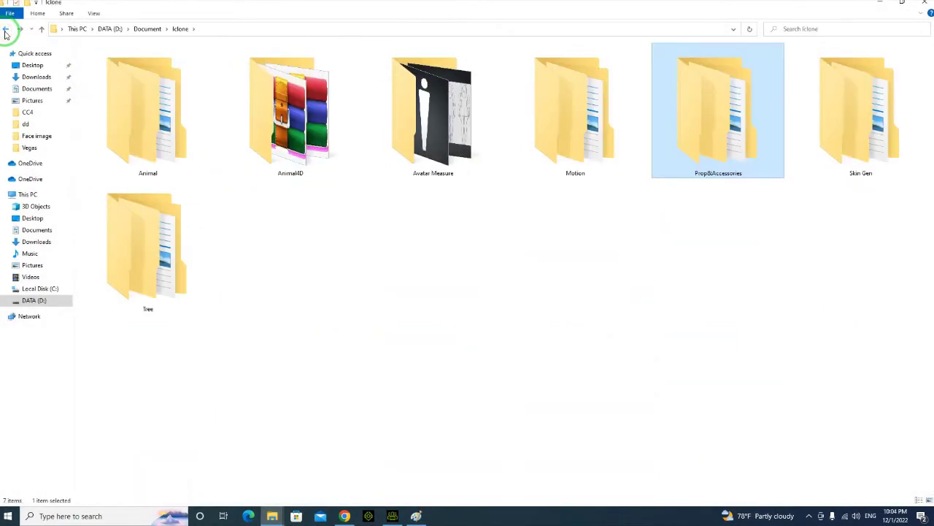
pyautogui.click(5, 34)
pyautogui.click(328, 180)
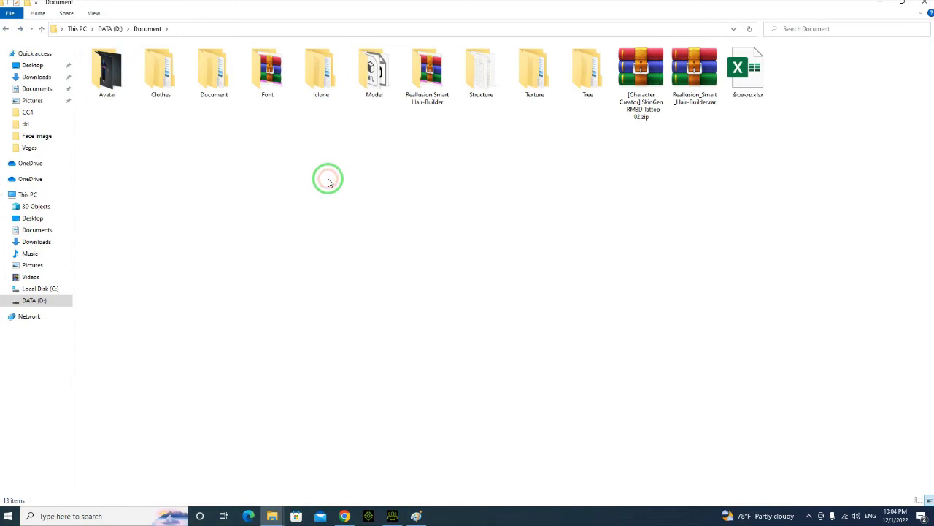
pyautogui.doubleClick(160, 82)
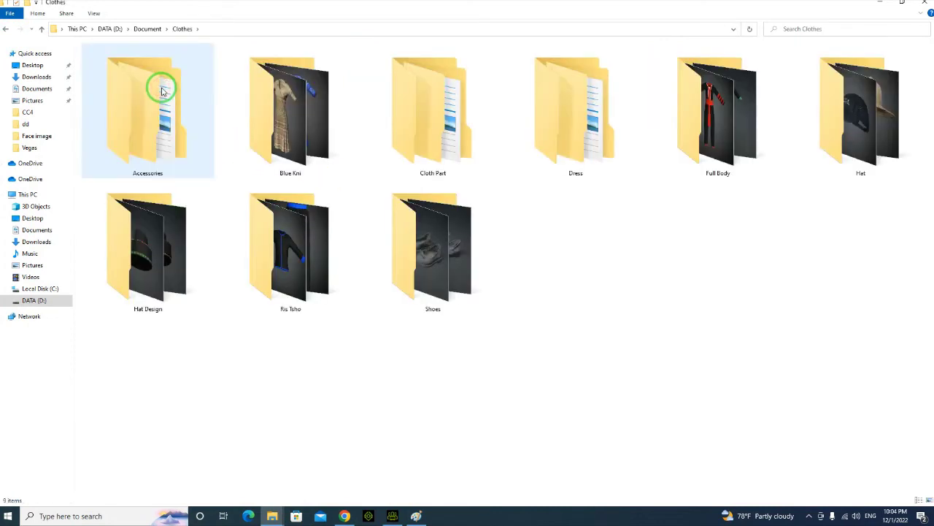
pyautogui.doubleClick(442, 240)
pyautogui.moveTo(830, 411); pyautogui.dragTo(163, 136)
pyautogui.click(779, 333)
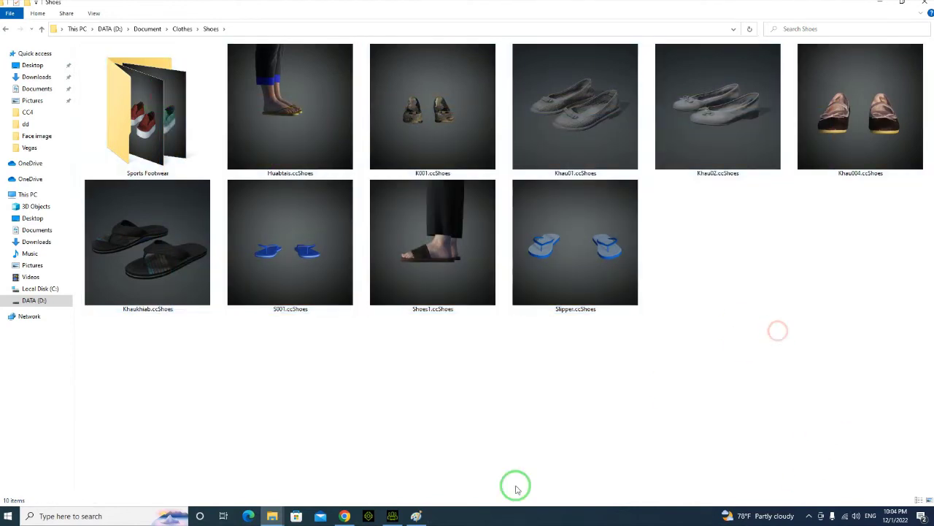
# Return to Character Creator and import the Shoes folder from the Clothes backup as custom content.
pyautogui.click(377, 509)
pyautogui.click(140, 167)
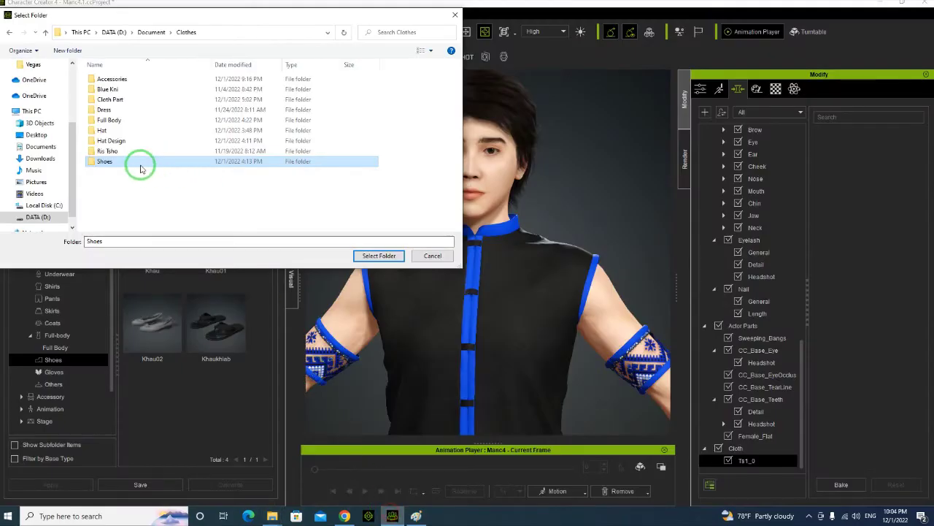
pyautogui.click(368, 256)
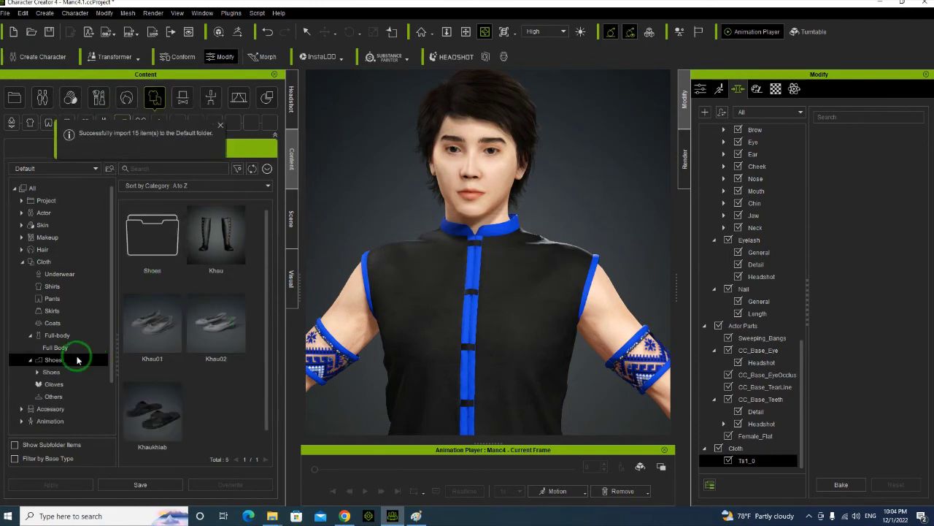
# Look through the imported Shoes folder in the custom Cloth content down to its Sports Footwear subfolder.
pyautogui.click(30, 359)
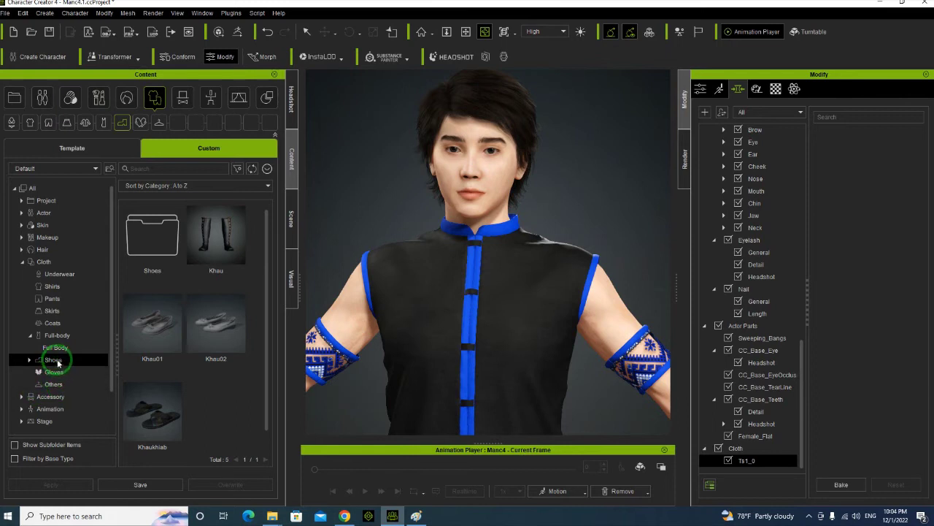
pyautogui.click(54, 374)
pyautogui.click(52, 360)
pyautogui.click(30, 360)
pyautogui.click(48, 372)
pyautogui.click(37, 373)
pyautogui.click(73, 385)
# Bring the character's feet into view and put the F_GSS Footwear_L shoes on the character.
pyautogui.moveTo(208, 270); pyautogui.dragTo(547, 257)
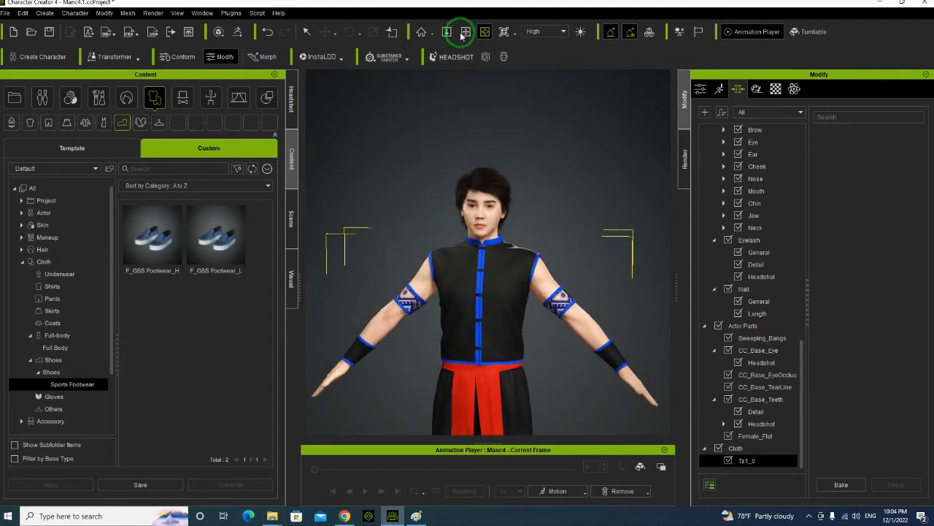
pyautogui.click(466, 32)
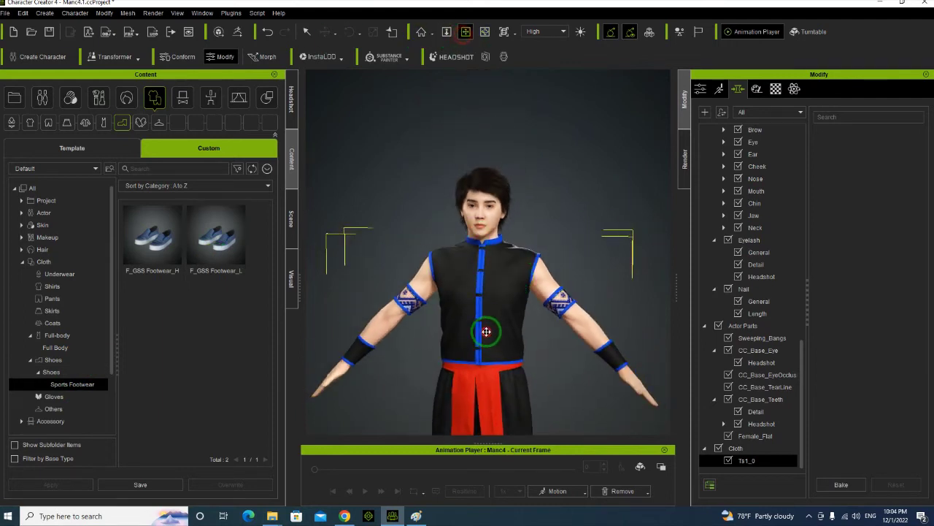
pyautogui.moveTo(494, 338); pyautogui.dragTo(494, 90)
pyautogui.click(231, 249)
pyautogui.moveTo(230, 248); pyautogui.dragTo(480, 274)
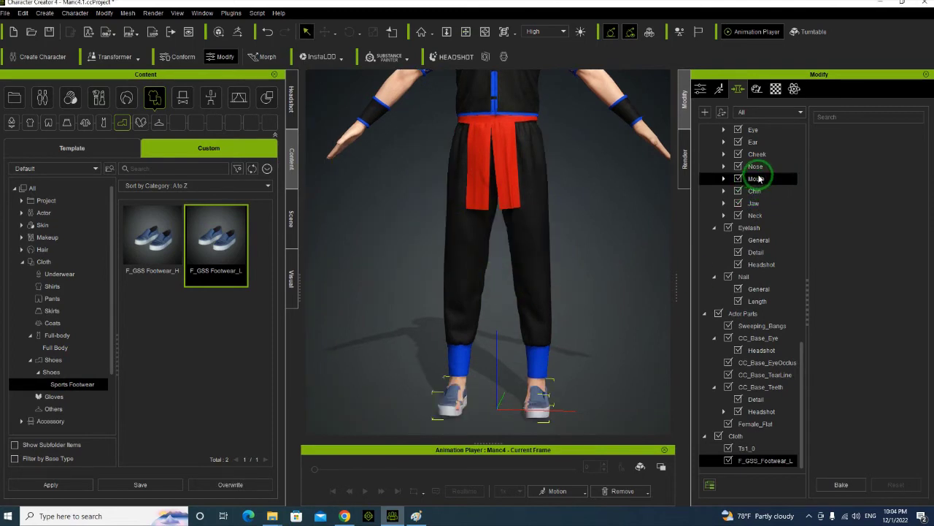
# Calculate the conform collision for the F_GSS_Footwear_L shoes, review the fit on the character and deselect the shoe item in the library.
pyautogui.click(701, 88)
pyautogui.click(775, 175)
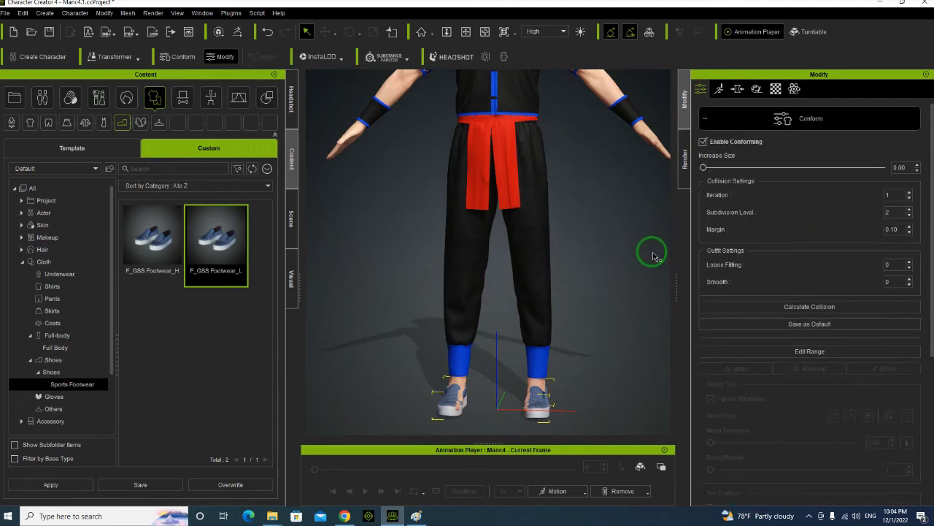
pyautogui.click(774, 306)
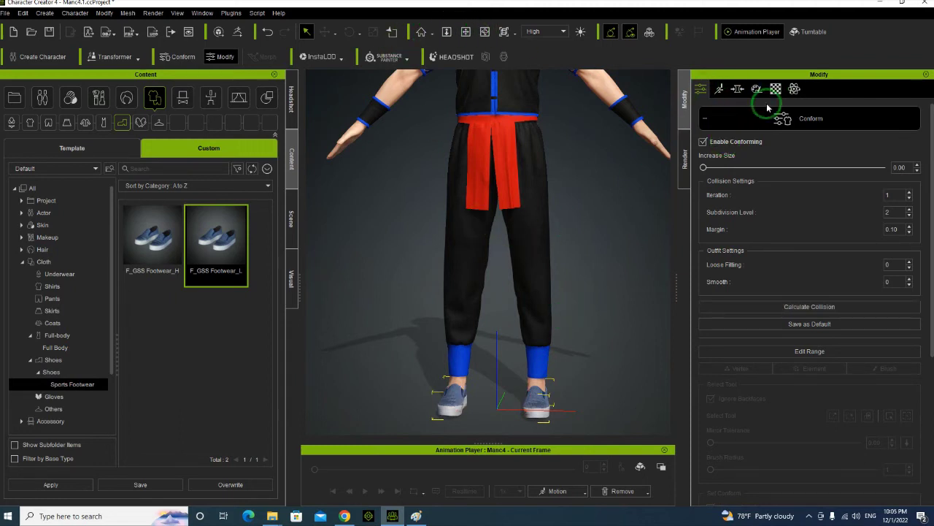
pyautogui.scroll(-10, 790, 275)
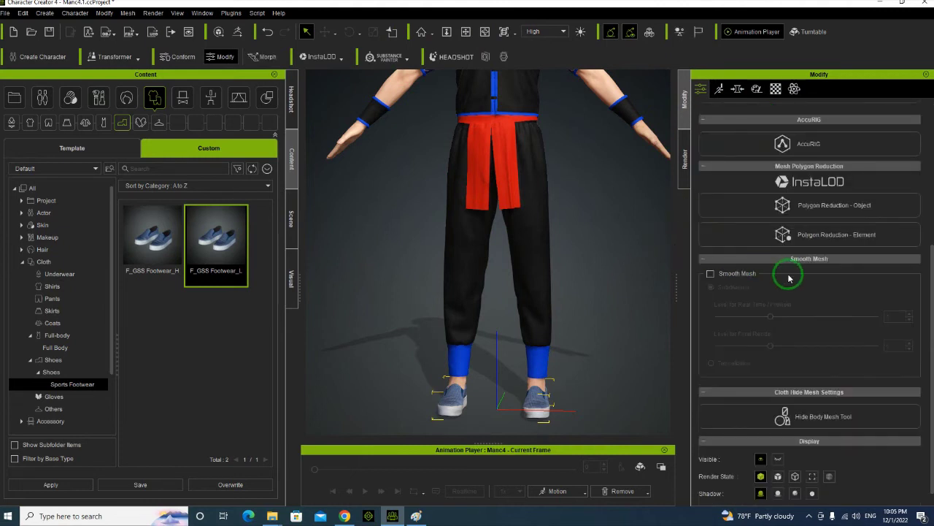
pyautogui.click(484, 31)
pyautogui.moveTo(446, 226); pyautogui.dragTo(333, 182)
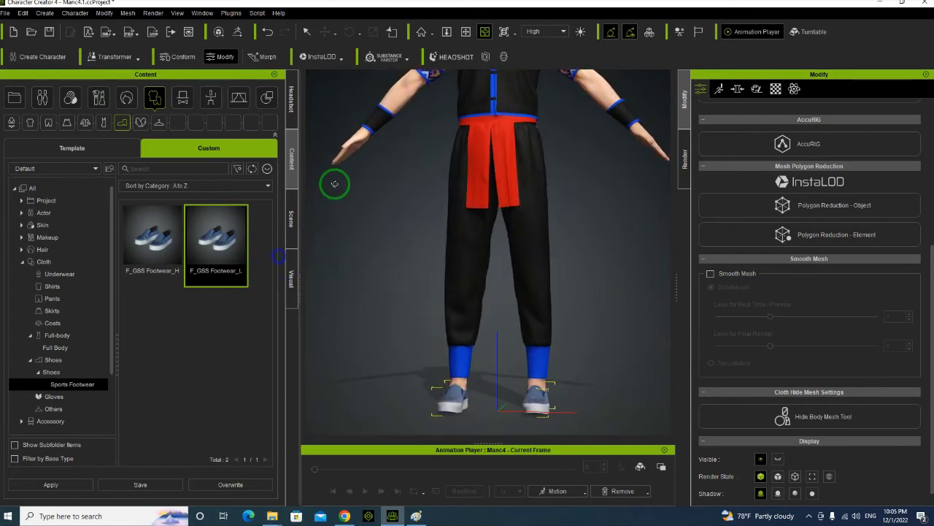
pyautogui.click(465, 32)
pyautogui.moveTo(503, 265); pyautogui.dragTo(436, 249)
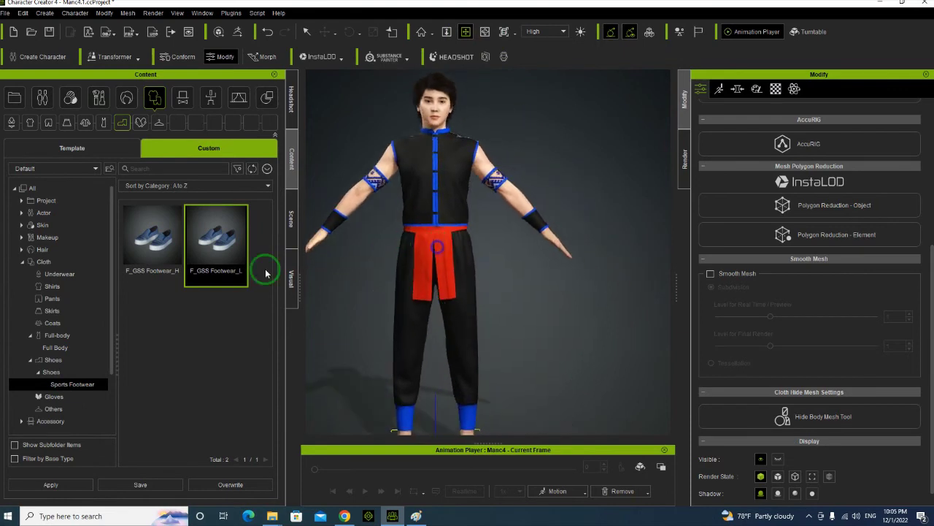
pyautogui.click(168, 315)
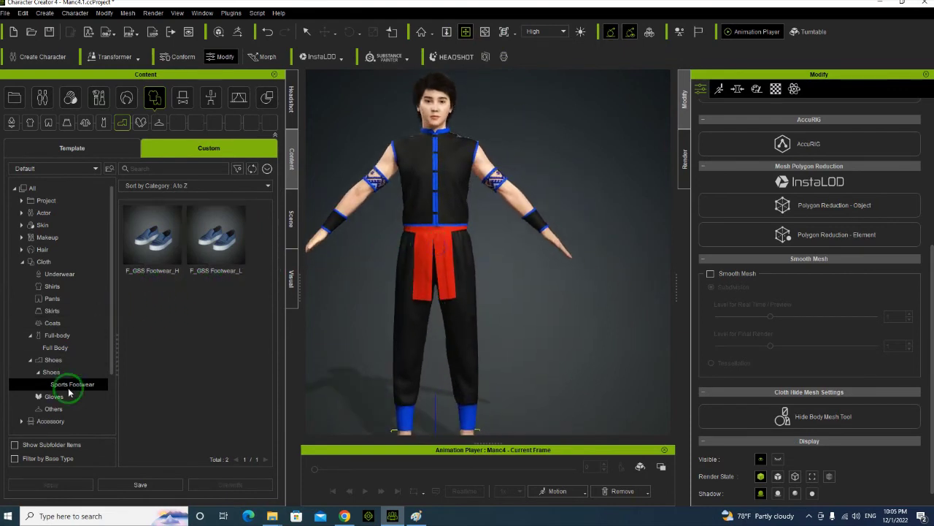
# Open the custom Props content and look through the props stored in its Props folder.
pyautogui.click(238, 97)
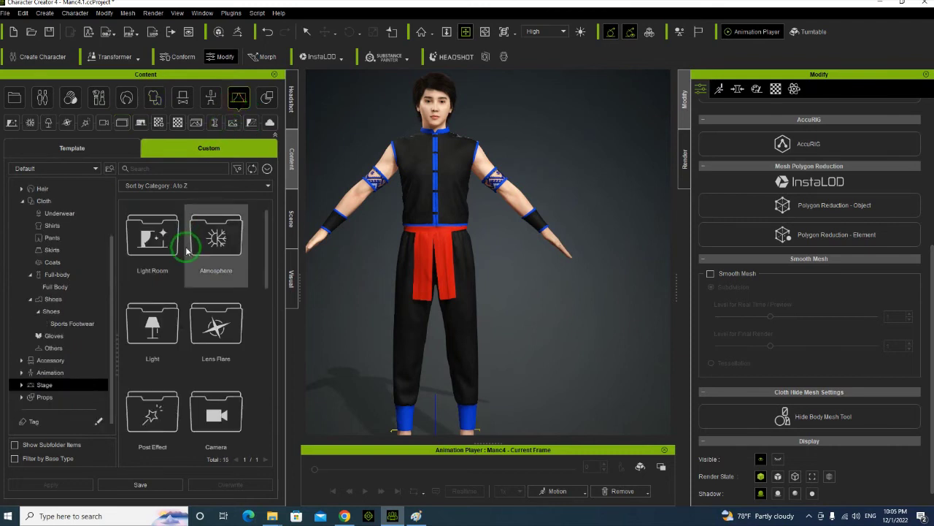
pyautogui.click(44, 397)
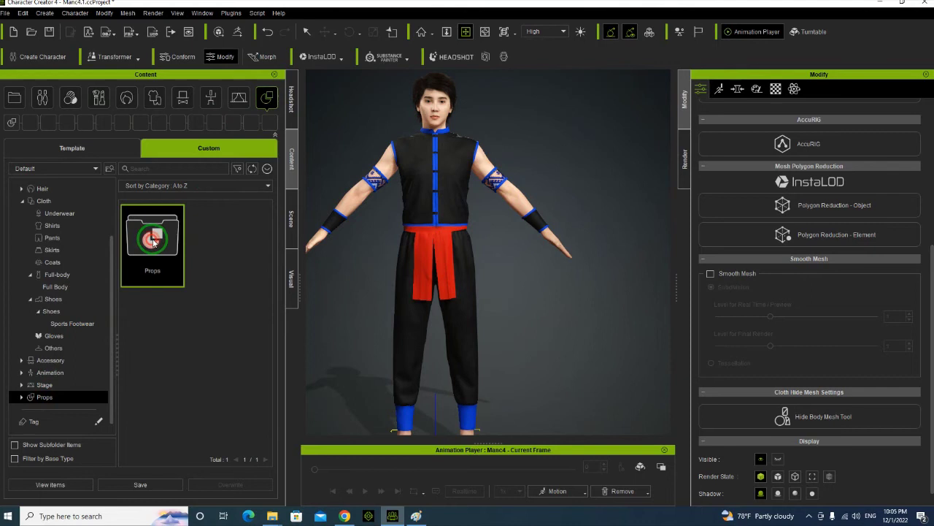
pyautogui.doubleClick(176, 246)
pyautogui.scroll(-5, 225, 294)
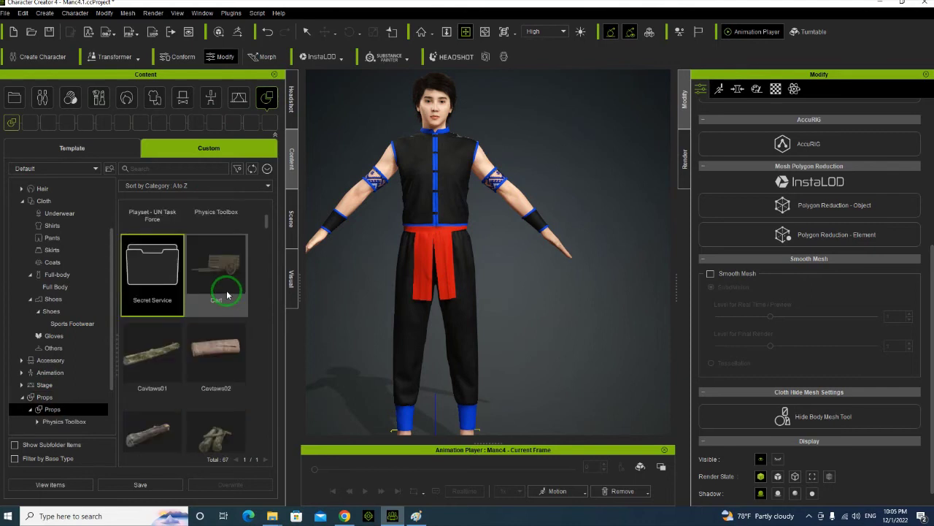
pyautogui.scroll(-6, 227, 290)
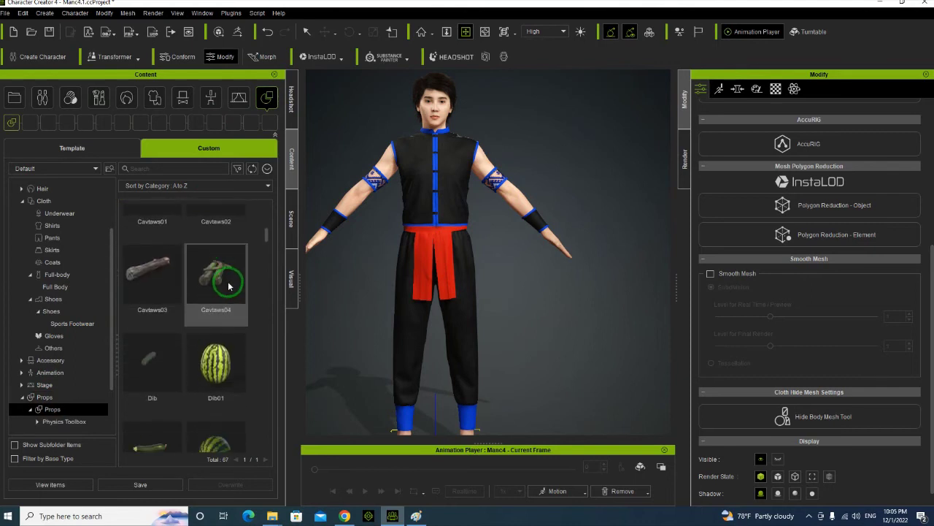
pyautogui.scroll(-1, 228, 285)
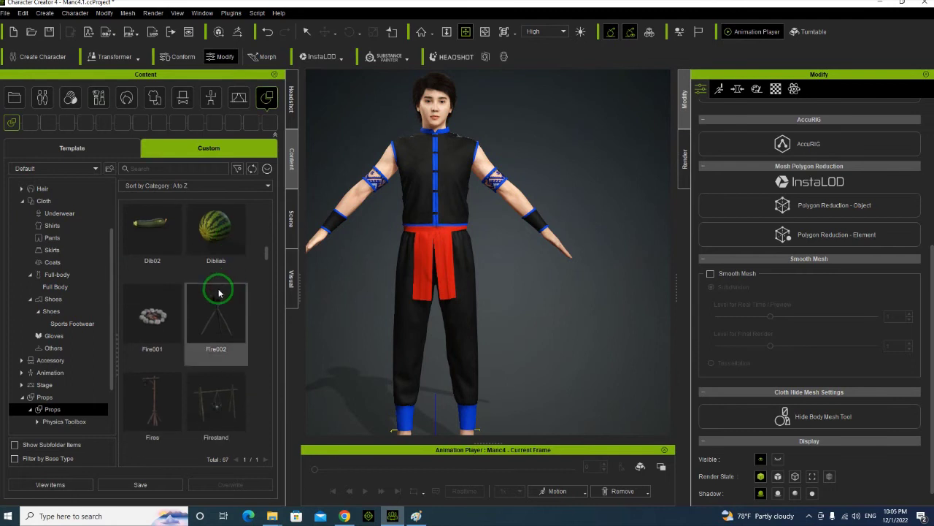
# Find the file of the Fire002 prop in File Explorer and maximize that window.
pyautogui.rightClick(218, 292)
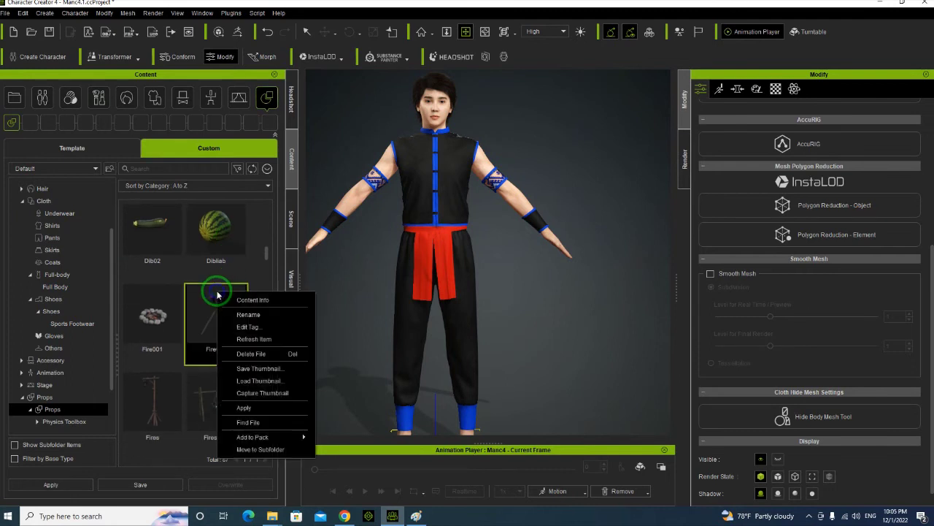
pyautogui.click(269, 422)
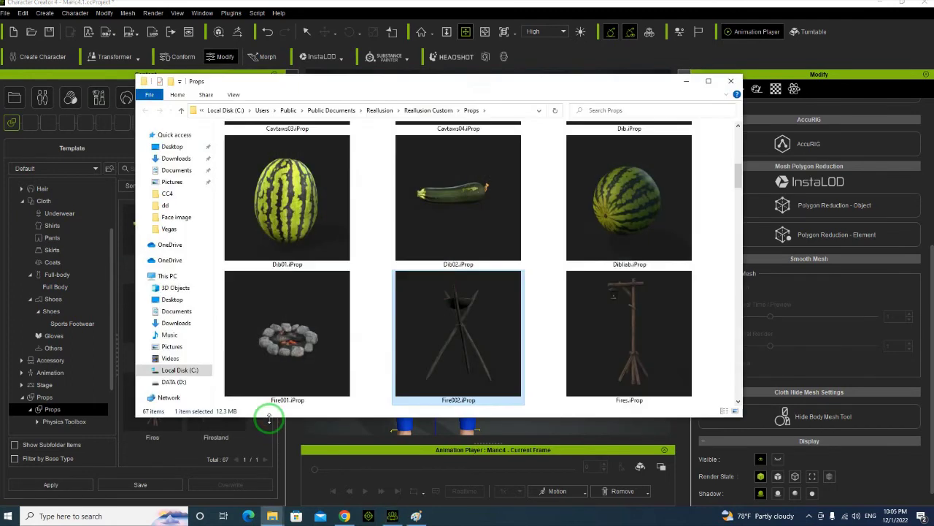
pyautogui.click(705, 78)
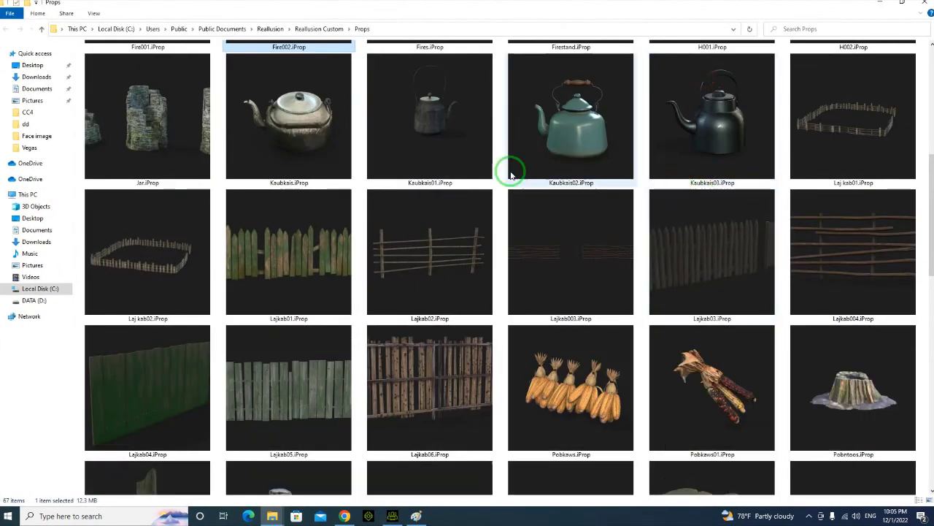
# Delete the prop files from Cart.iProp through Wooden_Fence.iProp in the Props folder, keeping its subfolders, and minimize the window.
pyautogui.scroll(5, 359, 171)
pyautogui.click(536, 129)
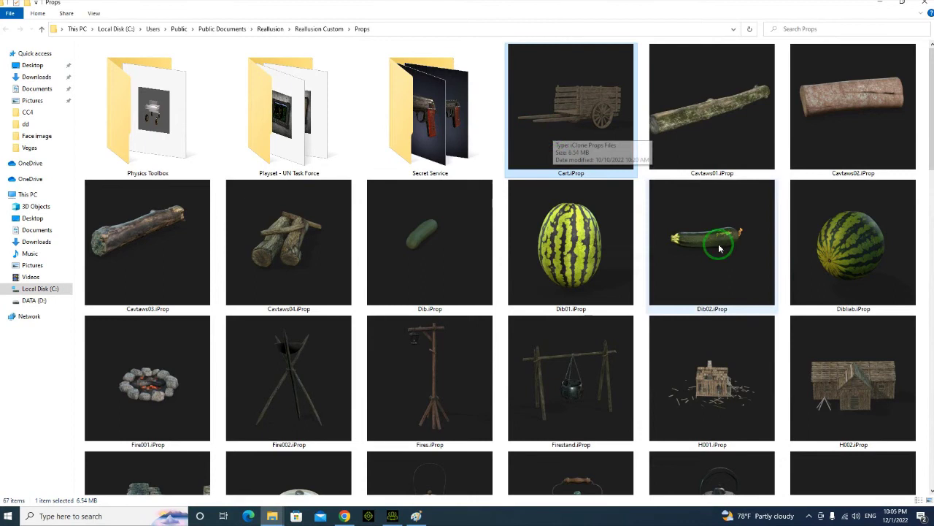
pyautogui.moveTo(927, 102); pyautogui.dragTo(931, 429)
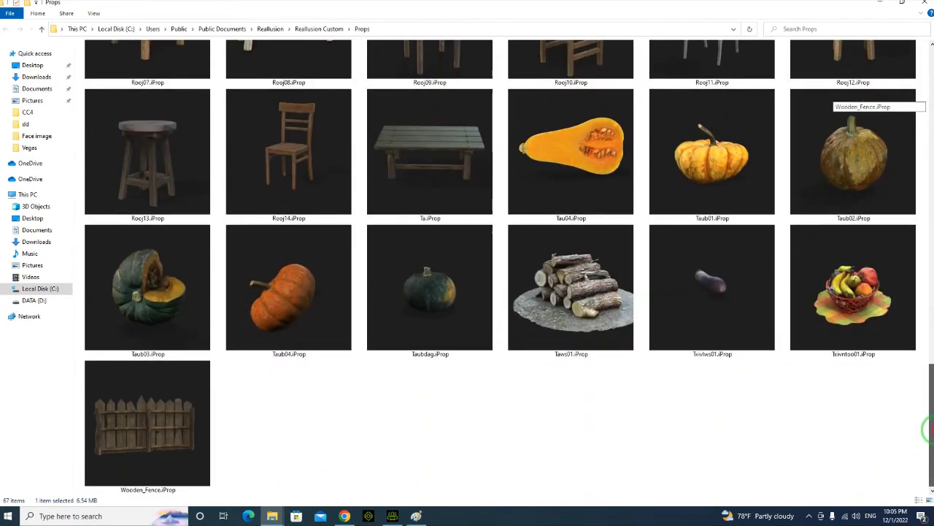
pyautogui.keyDown('shift'); pyautogui.click(195, 442); pyautogui.keyUp('shift')
pyautogui.press('Delete')
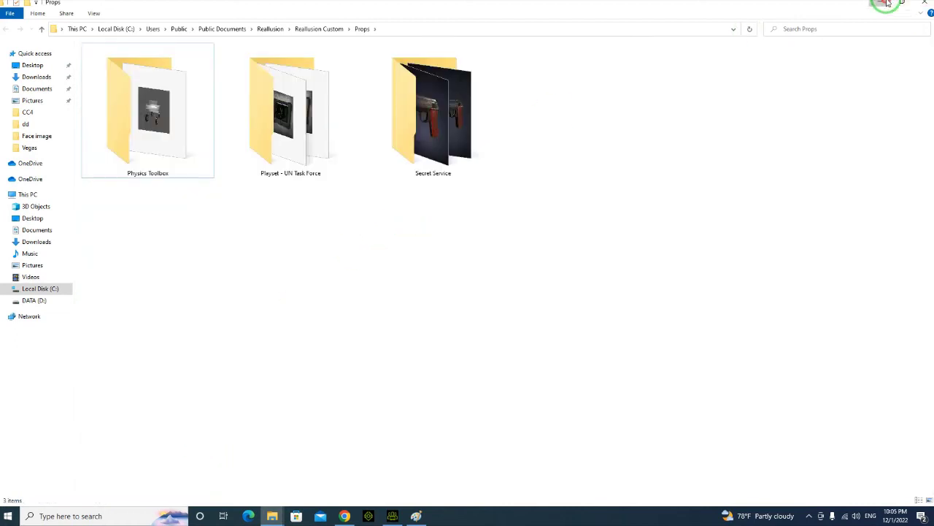
pyautogui.moveTo(644, 284); pyautogui.dragTo(172, 110)
pyautogui.click(229, 271)
pyautogui.click(879, 2)
# Look over the remaining custom Props folders, including Physics Toolbox with its Force and Structure subfolders, and Secret Service.
pyautogui.click(252, 355)
pyautogui.click(52, 410)
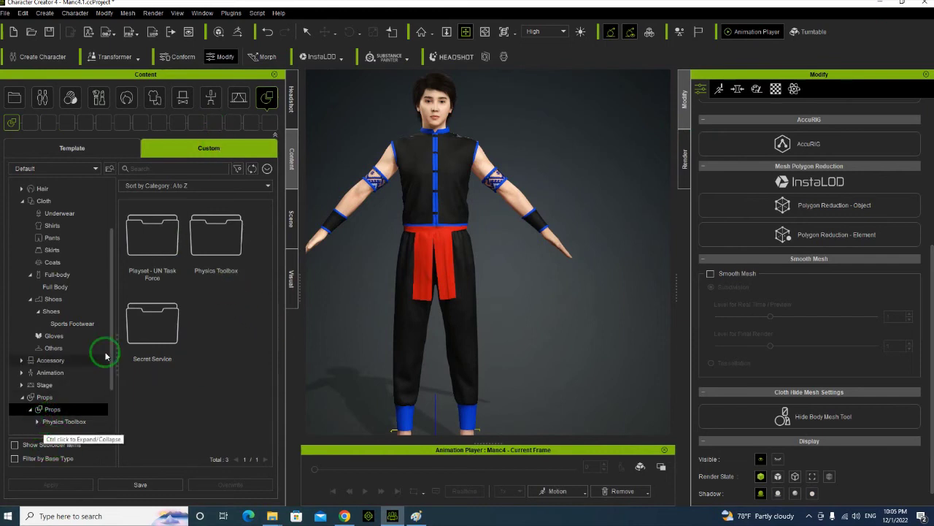
pyautogui.click(46, 423)
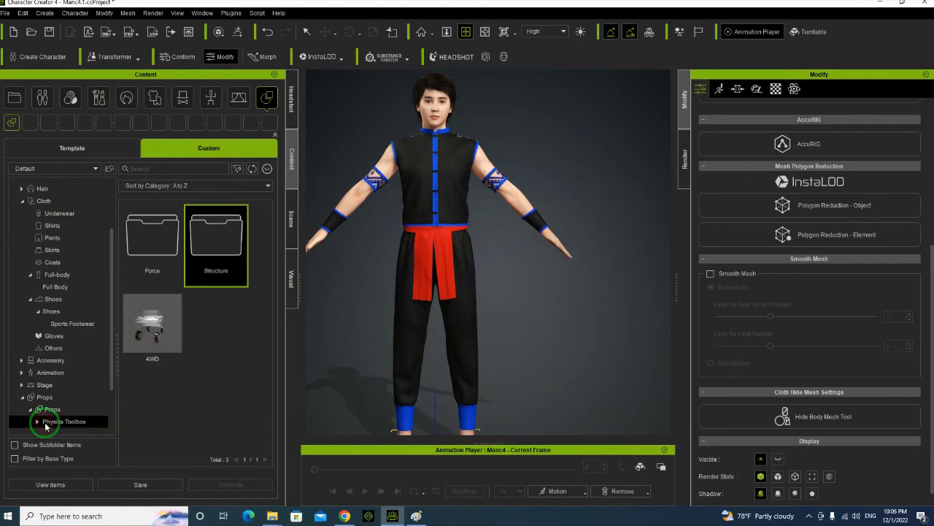
pyautogui.click(52, 411)
pyautogui.click(62, 422)
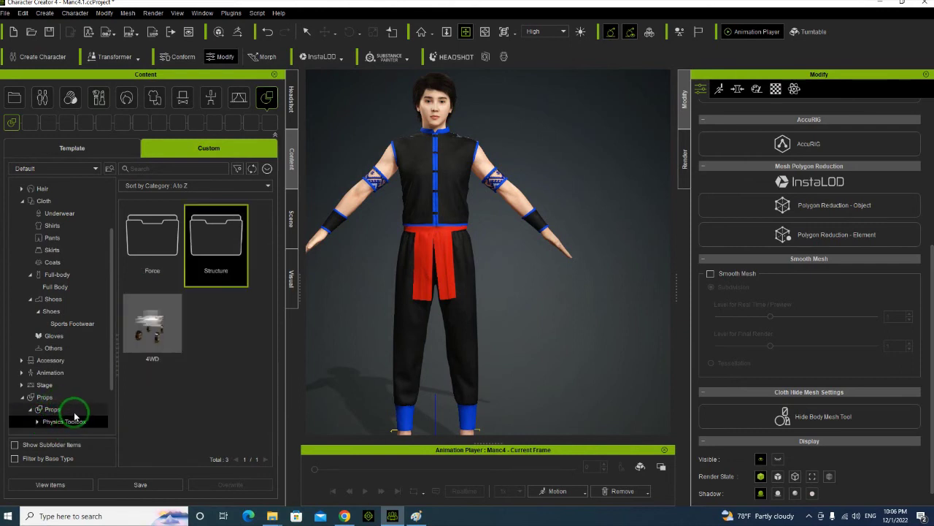
pyautogui.click(38, 421)
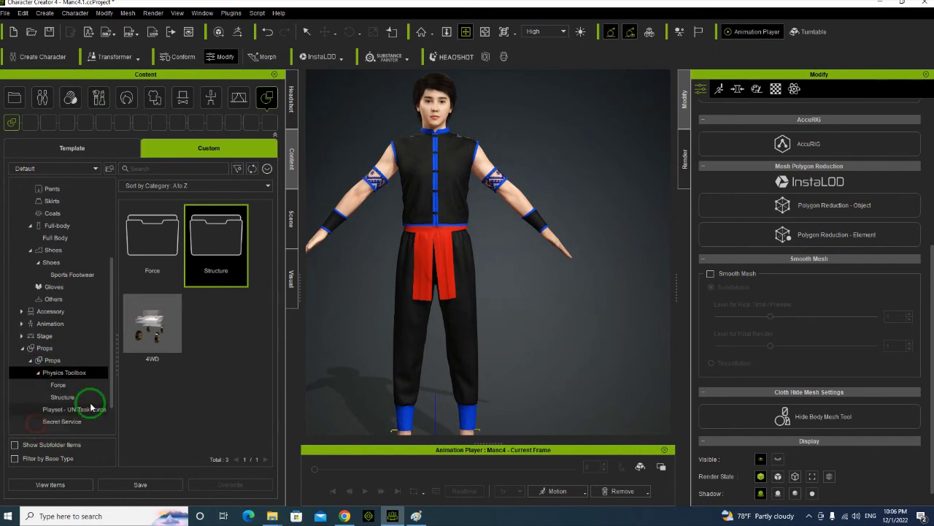
pyautogui.scroll(-2, 81, 387)
pyautogui.click(74, 363)
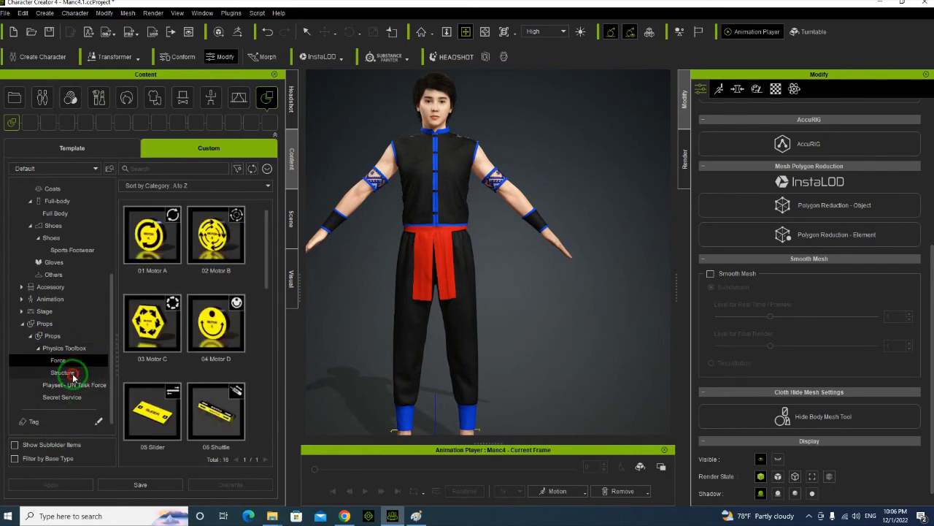
pyautogui.click(73, 376)
pyautogui.click(73, 395)
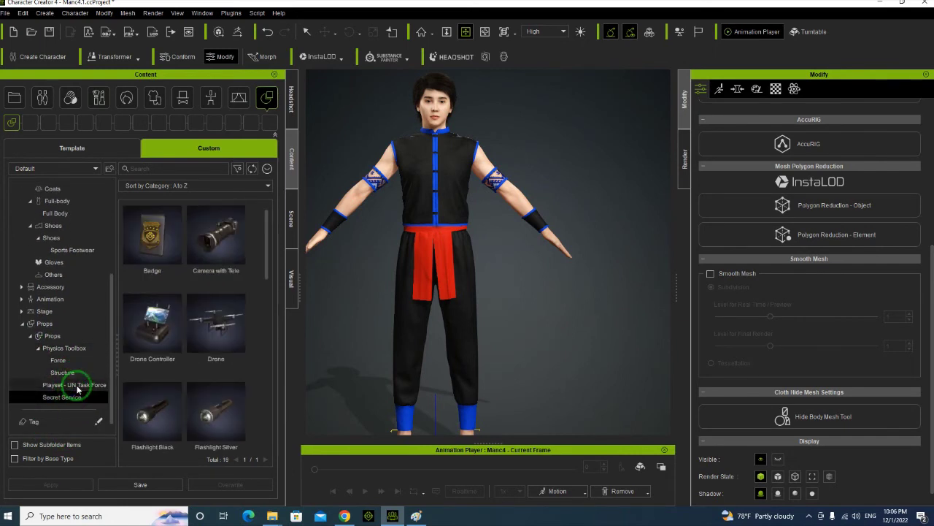
# Look through the custom Playset - UN Task Force props, collapse Physics Toolbox and go back to the parent Props folder.
pyautogui.click(77, 386)
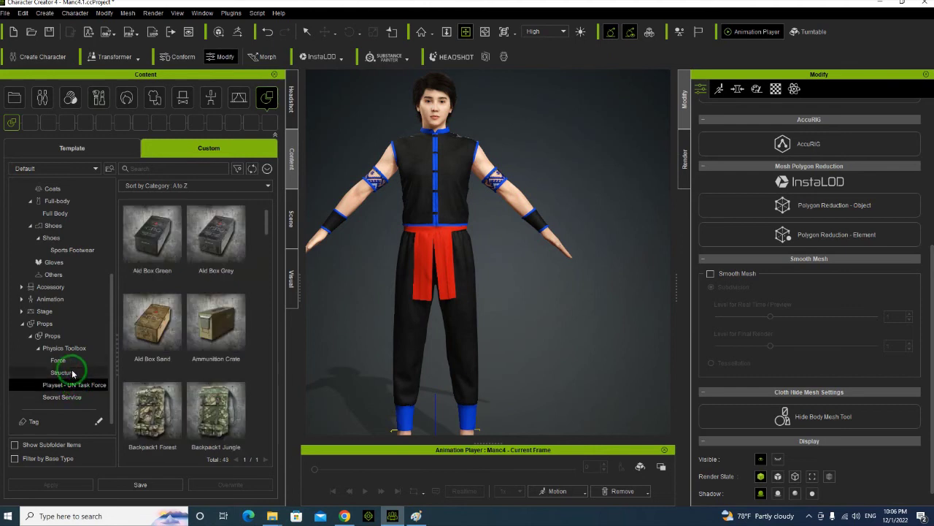
pyautogui.click(38, 348)
pyautogui.click(52, 358)
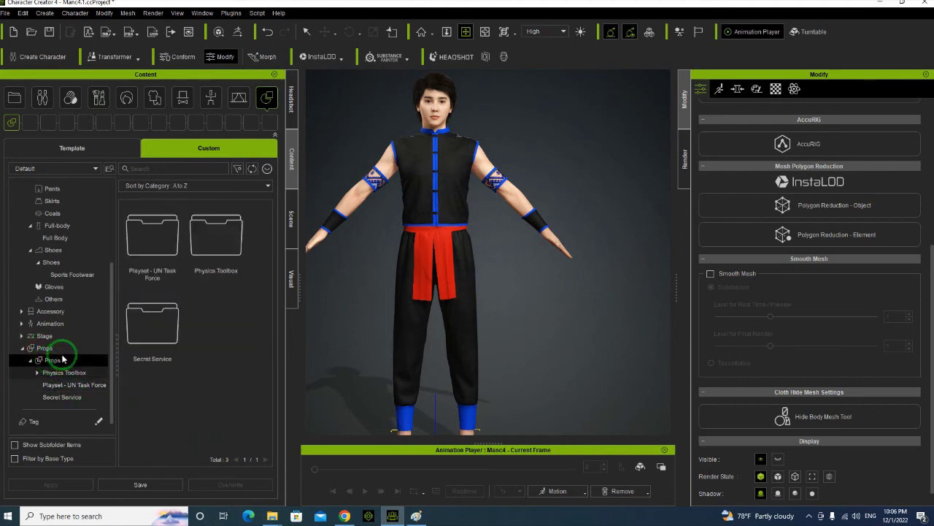
# Start Smart Import Custom Content and browse to the backup folder D:\Document\Iclone\Prop&Accessories.
pyautogui.click(267, 169)
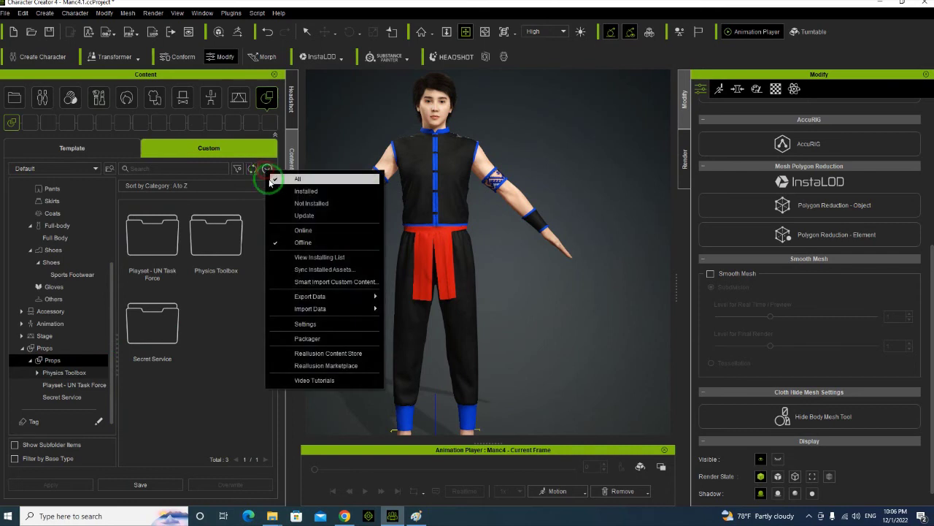
pyautogui.click(332, 283)
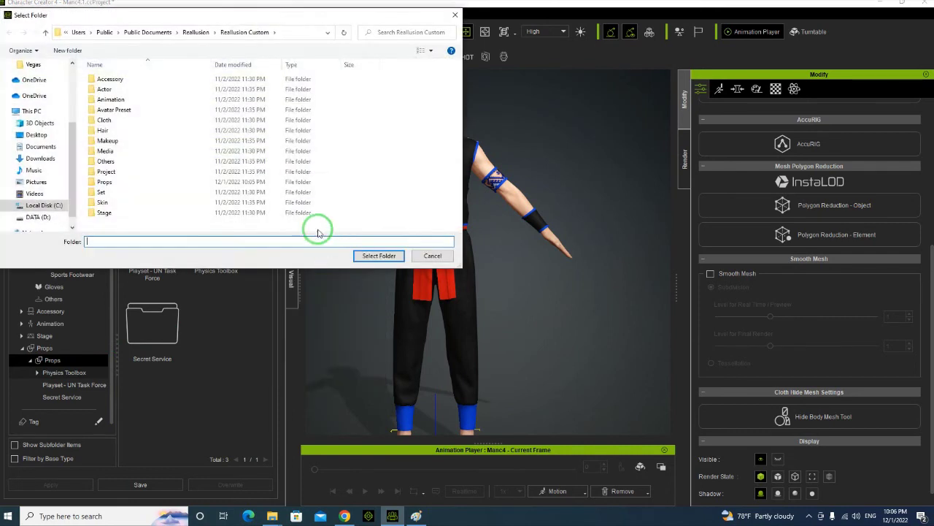
pyautogui.click(48, 217)
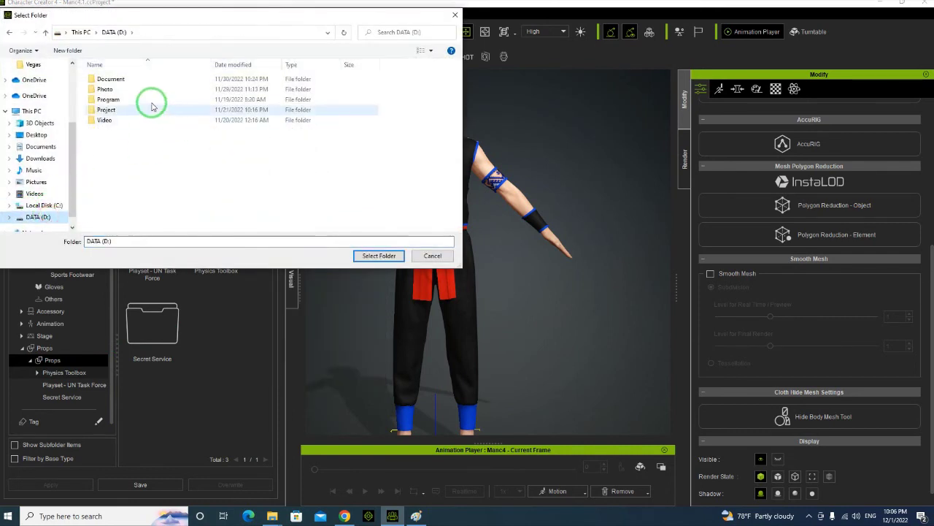
pyautogui.doubleClick(149, 79)
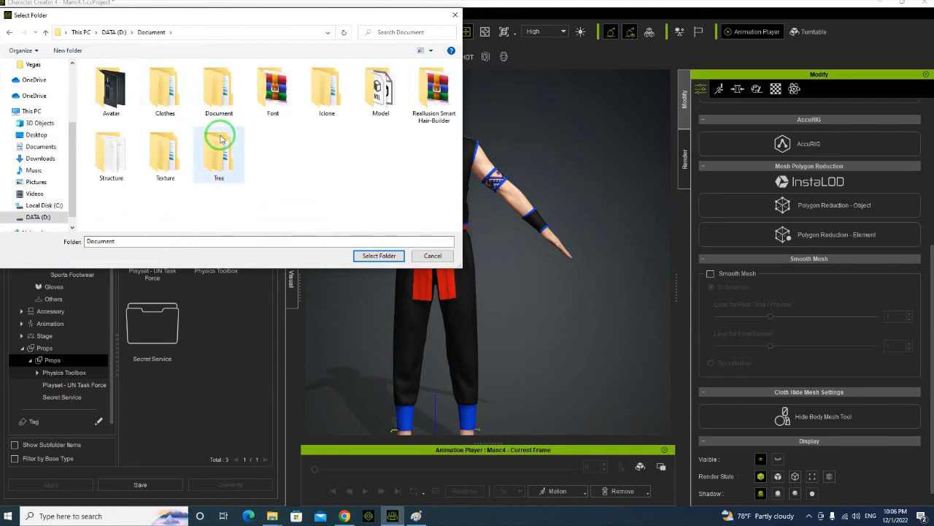
pyautogui.doubleClick(164, 84)
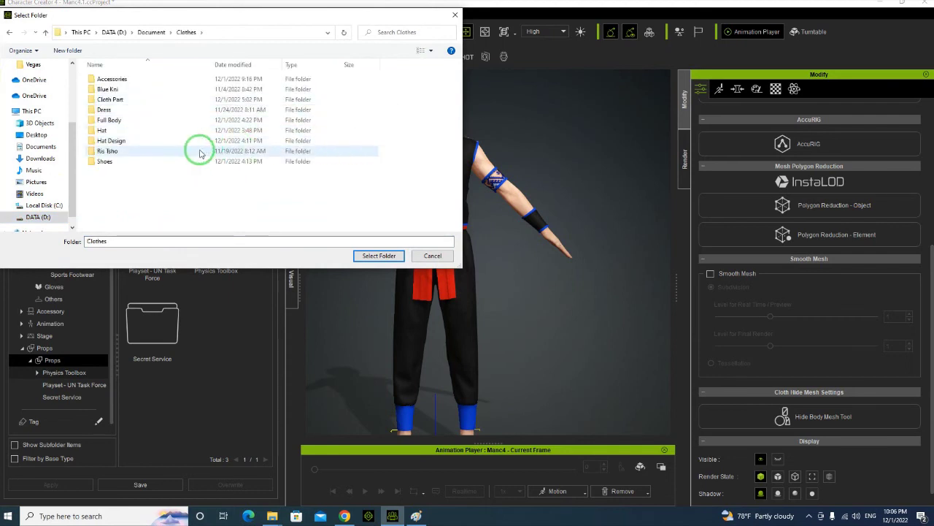
pyautogui.click(9, 32)
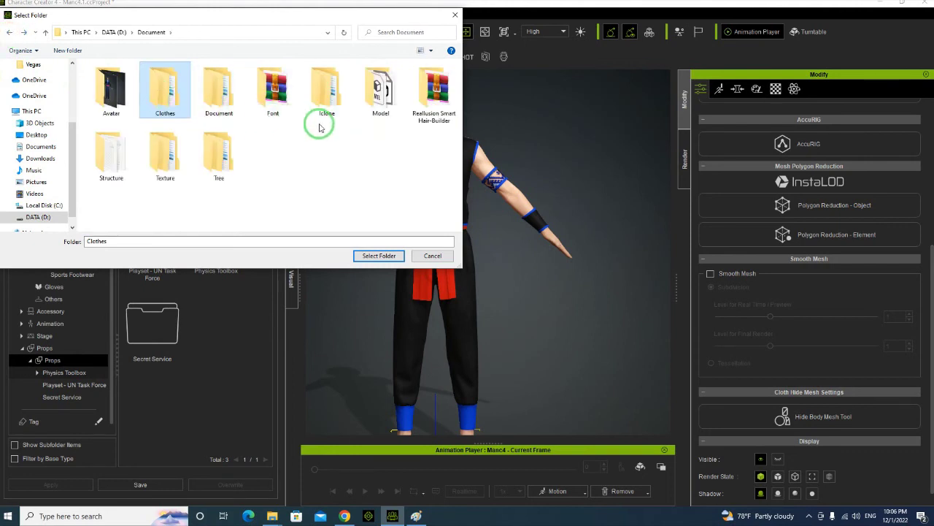
pyautogui.doubleClick(325, 87)
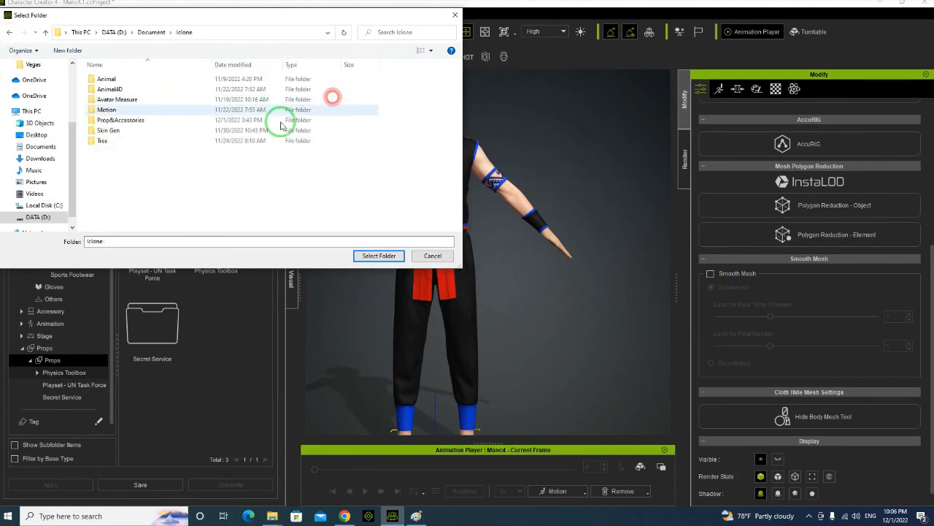
pyautogui.doubleClick(138, 120)
# Look over the backed-up prop subfolders and import the Fence folder.
pyautogui.scroll(-4, 139, 120)
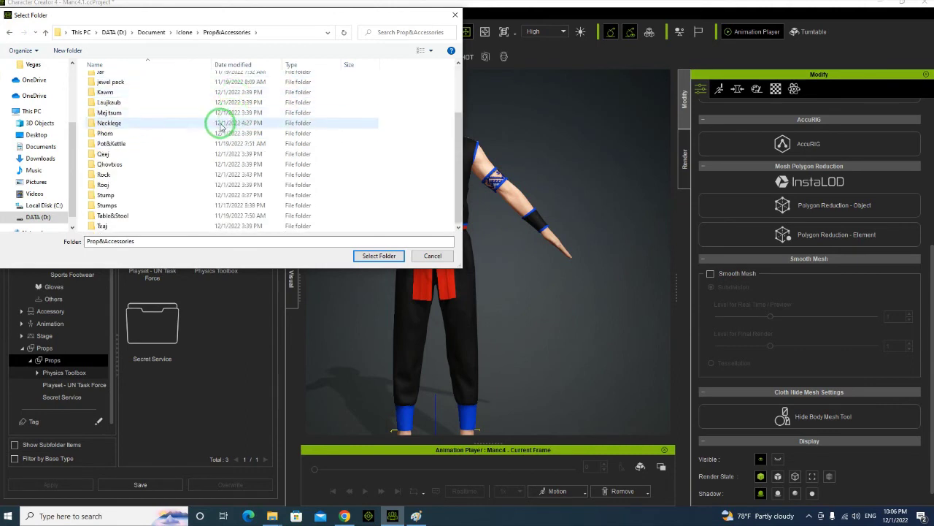
pyautogui.scroll(2, 218, 122)
pyautogui.click(124, 79)
pyautogui.scroll(-3, 161, 124)
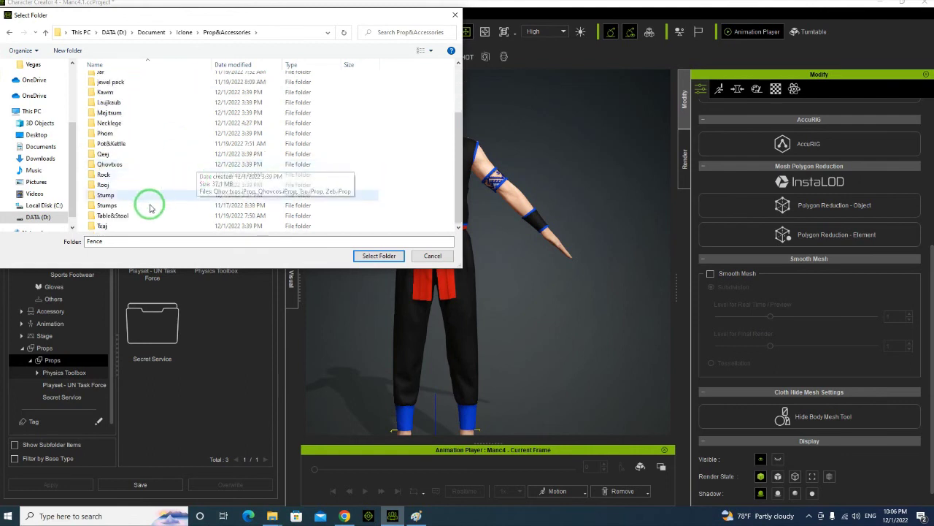
pyautogui.click(114, 226)
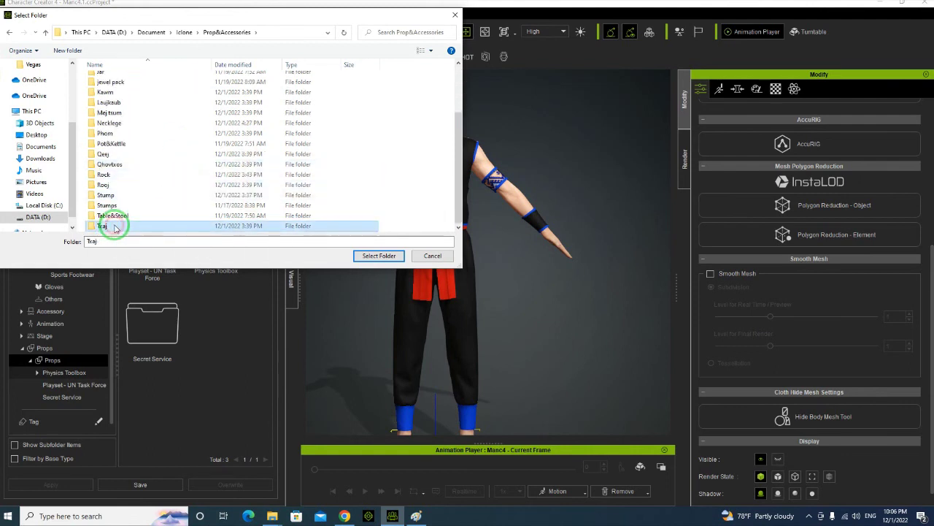
pyautogui.scroll(3, 140, 152)
pyautogui.click(126, 78)
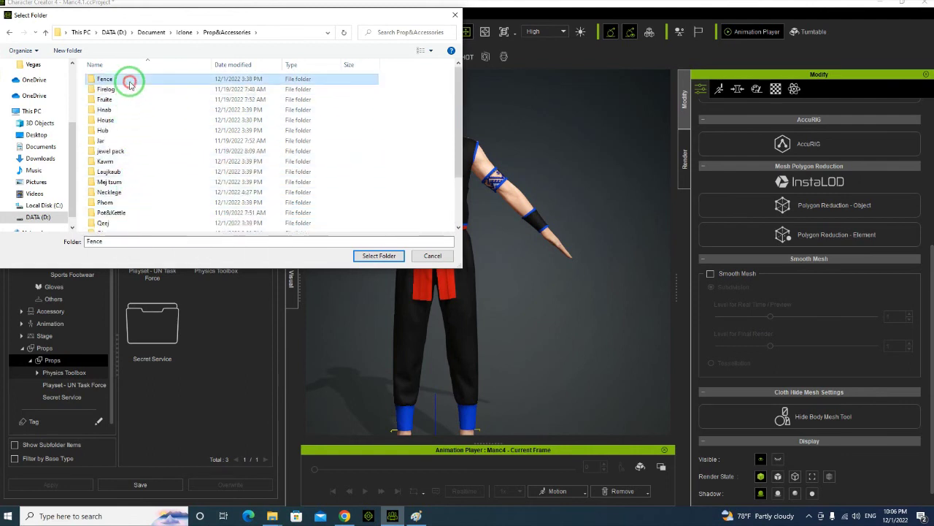
pyautogui.click(381, 257)
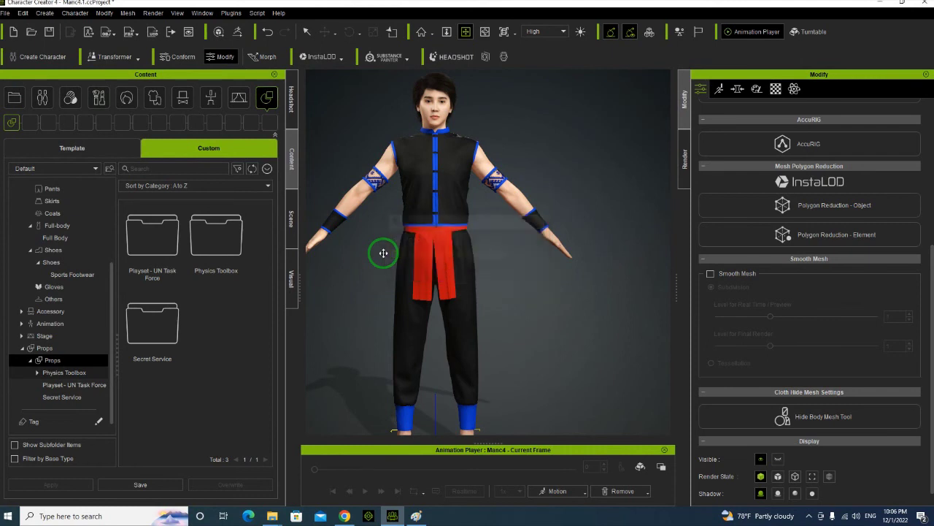
# Open the imported Fence folder to check its props, and return to the parent Props folder.
pyautogui.click(222, 327)
pyautogui.doubleClick(223, 327)
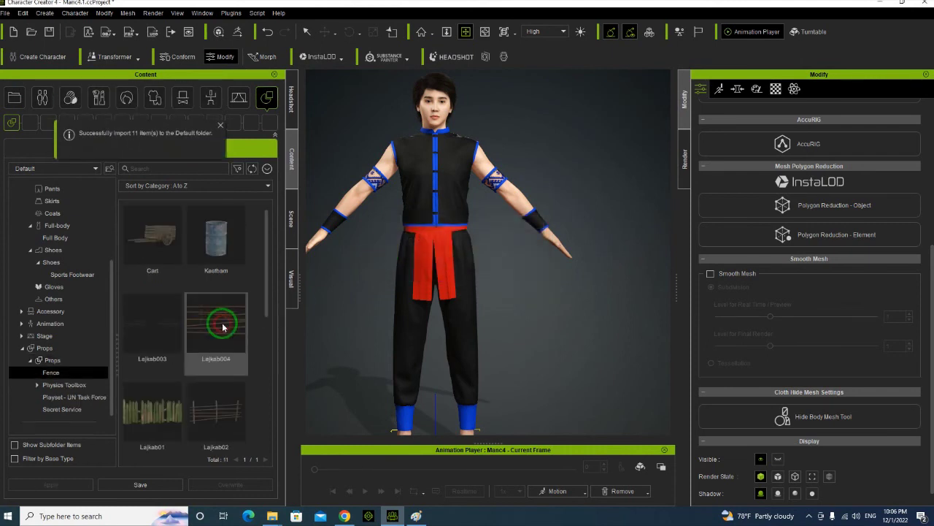
pyautogui.click(53, 361)
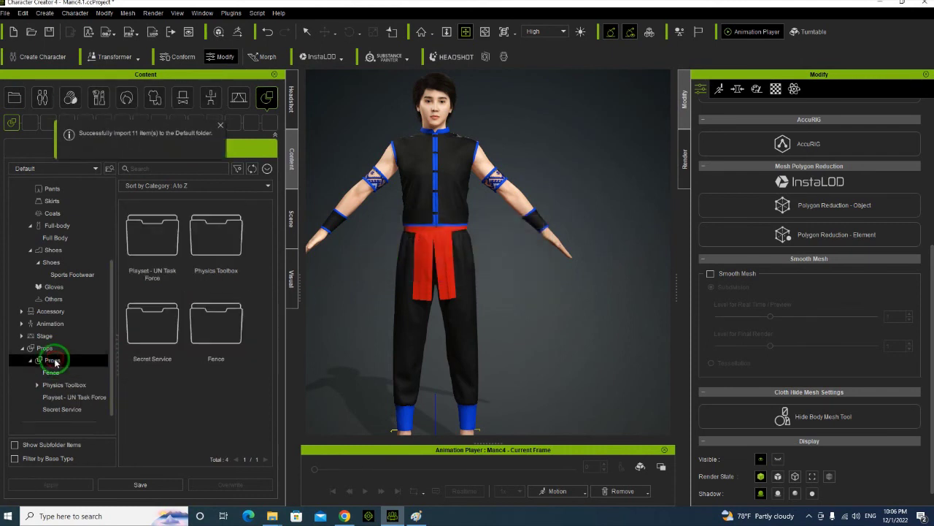
# Import the Firelog folder from D:\Document\Iclone\Prop&Accessories with Smart Import Custom Content.
pyautogui.click(267, 169)
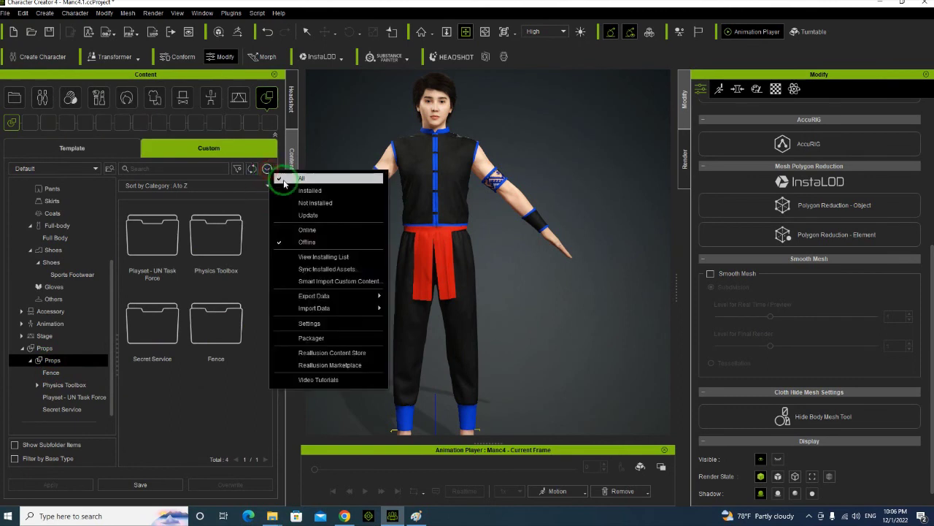
pyautogui.click(330, 280)
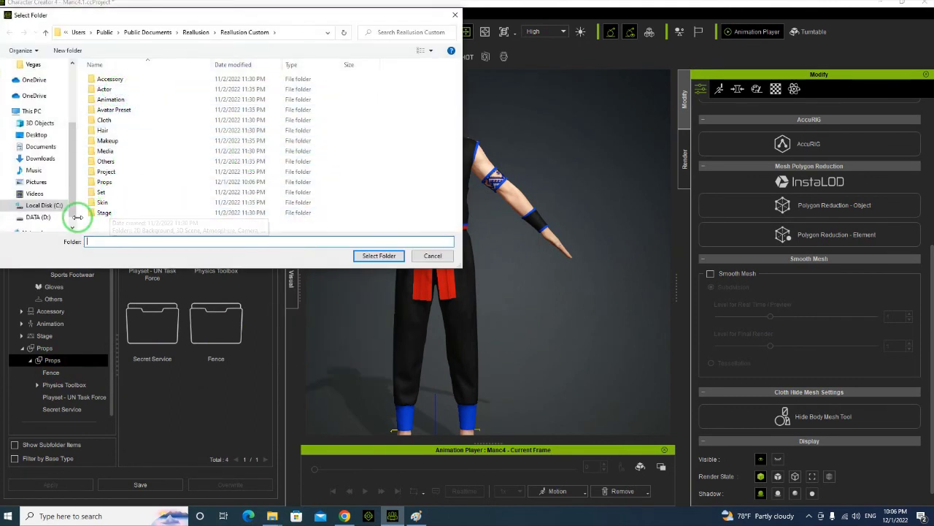
pyautogui.click(38, 217)
pyautogui.doubleClick(142, 78)
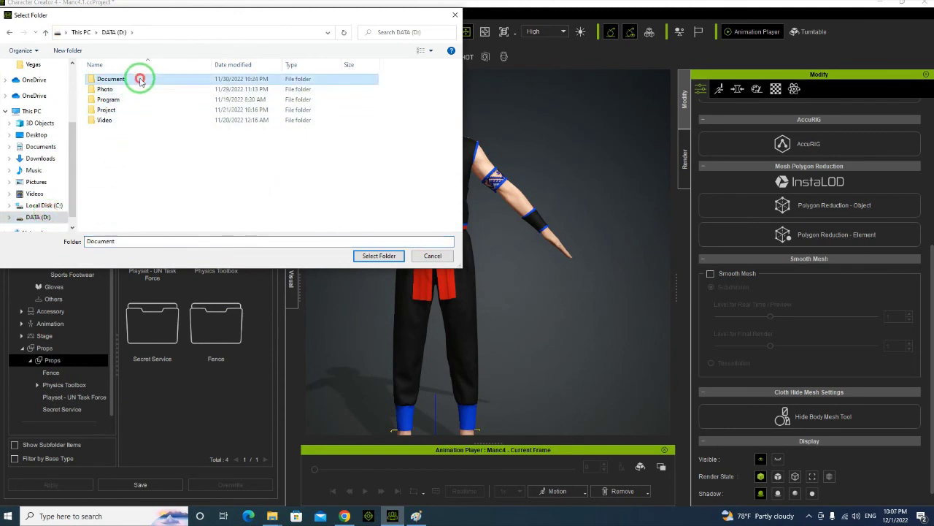
pyautogui.click(333, 102)
pyautogui.doubleClick(333, 102)
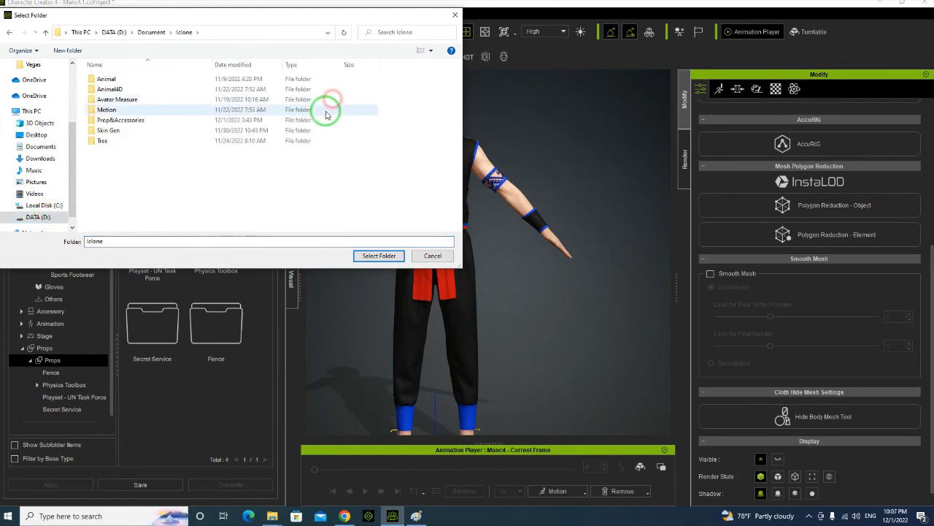
pyautogui.click(106, 119)
pyautogui.doubleClick(106, 119)
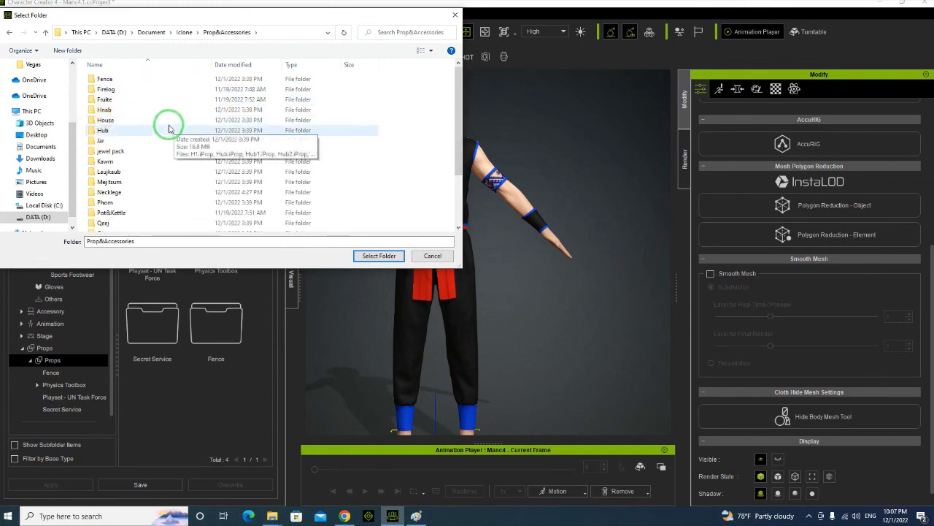
pyautogui.click(119, 89)
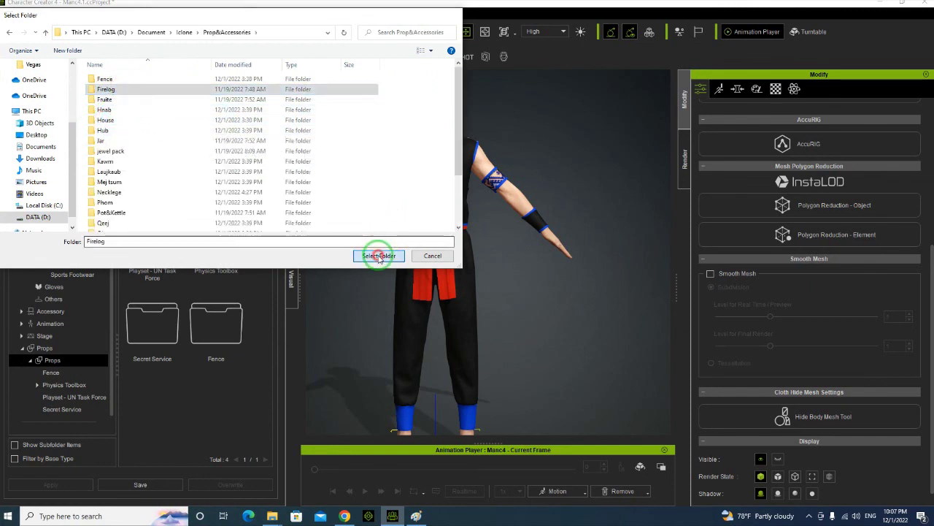
pyautogui.click(379, 255)
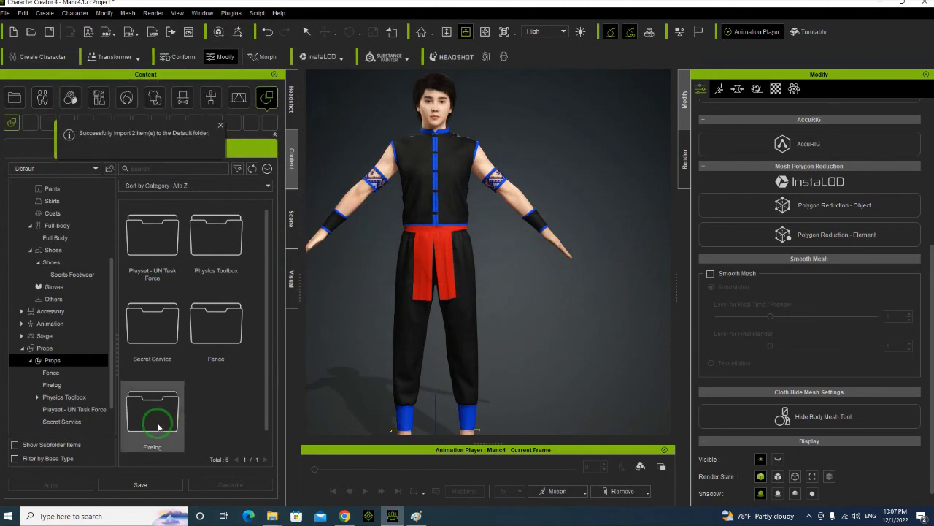
# Check the props inside the imported Fence and Firelog folders, including Fire001.
pyautogui.click(52, 373)
pyautogui.click(54, 385)
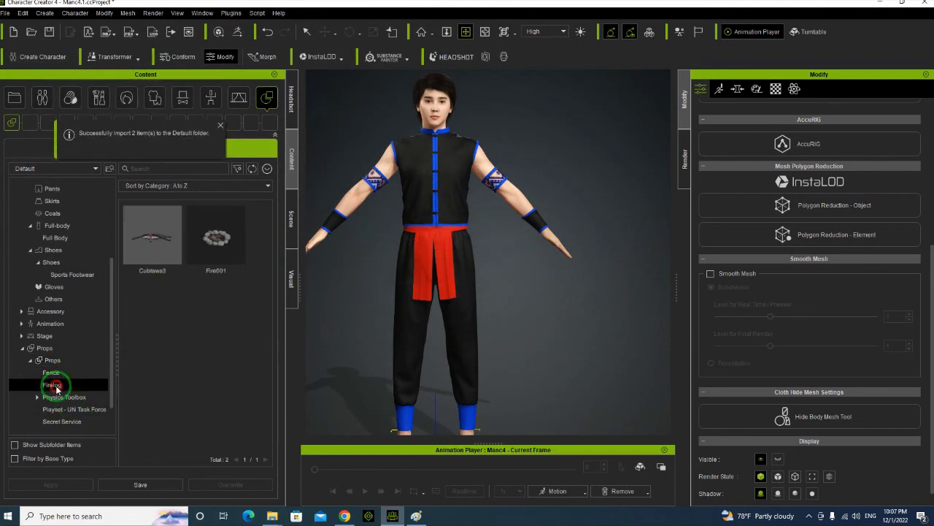
pyautogui.click(193, 246)
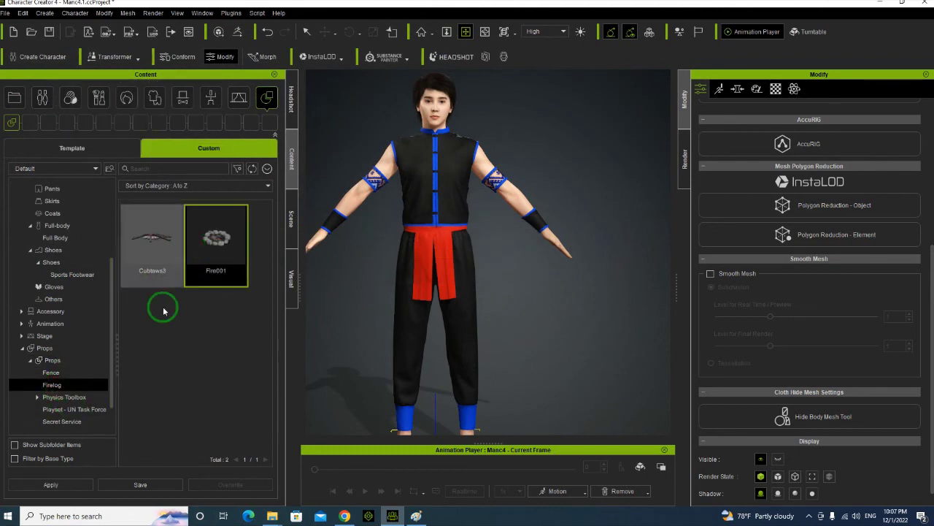
pyautogui.click(177, 355)
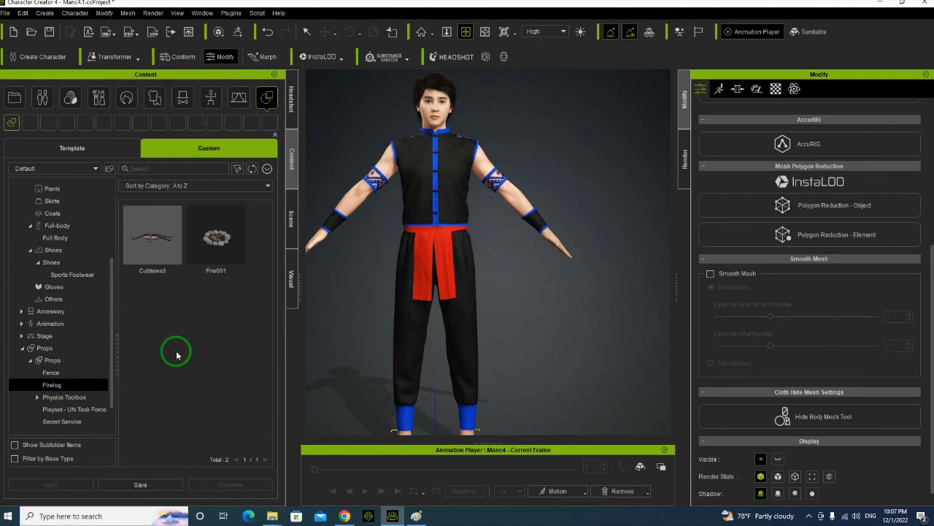
pyautogui.click(198, 241)
# Check the scene's object list and place the Cart prop from the Fence folder beside the character, at about X 57, Y 151.
pyautogui.scroll(-2, 424, 286)
pyautogui.click(292, 219)
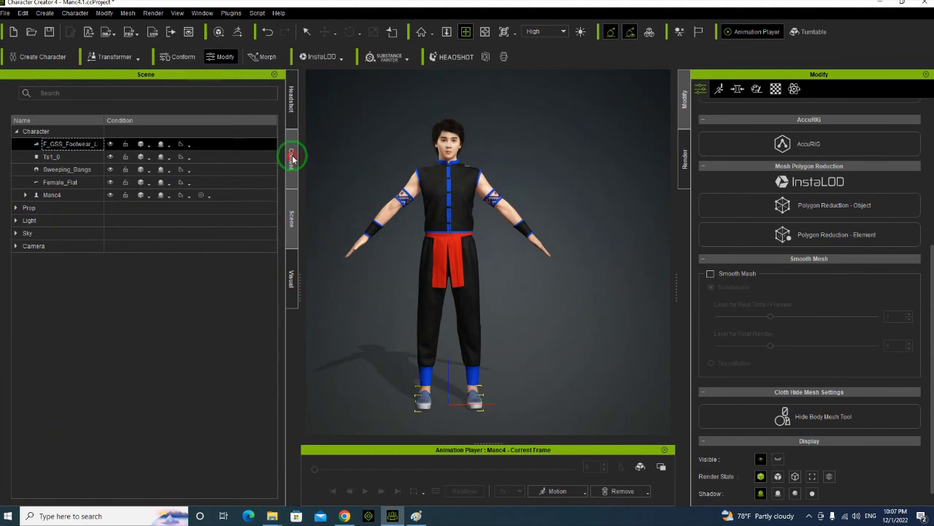
pyautogui.click(291, 157)
pyautogui.click(67, 374)
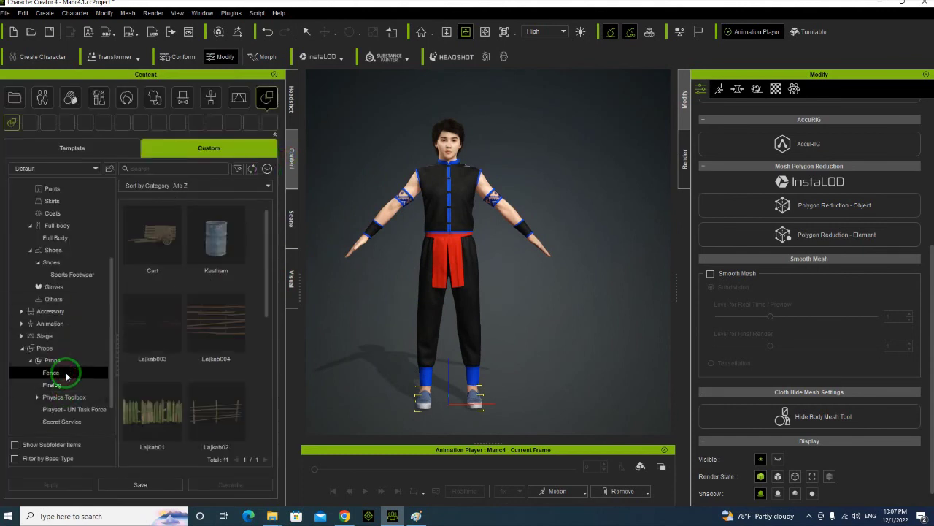
pyautogui.moveTo(152, 241); pyautogui.dragTo(521, 362)
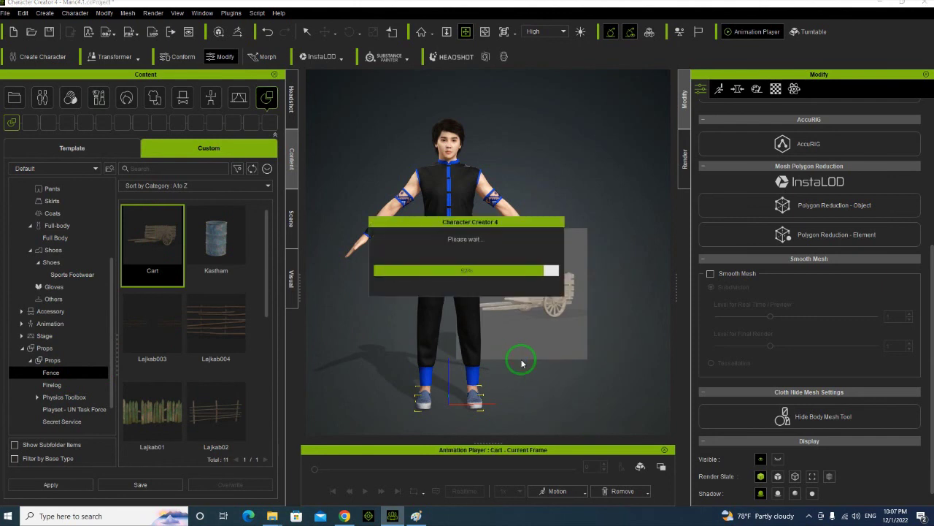
# Scale the cart down uniformly to about 58 on all axes and view it together with the character.
pyautogui.scroll(-5, 496, 290)
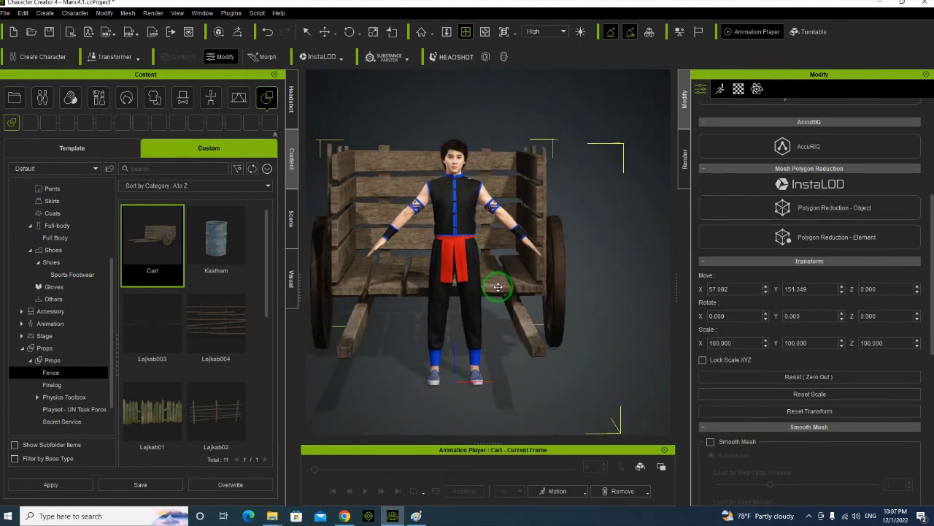
pyautogui.click(485, 32)
pyautogui.moveTo(569, 240); pyautogui.dragTo(590, 255)
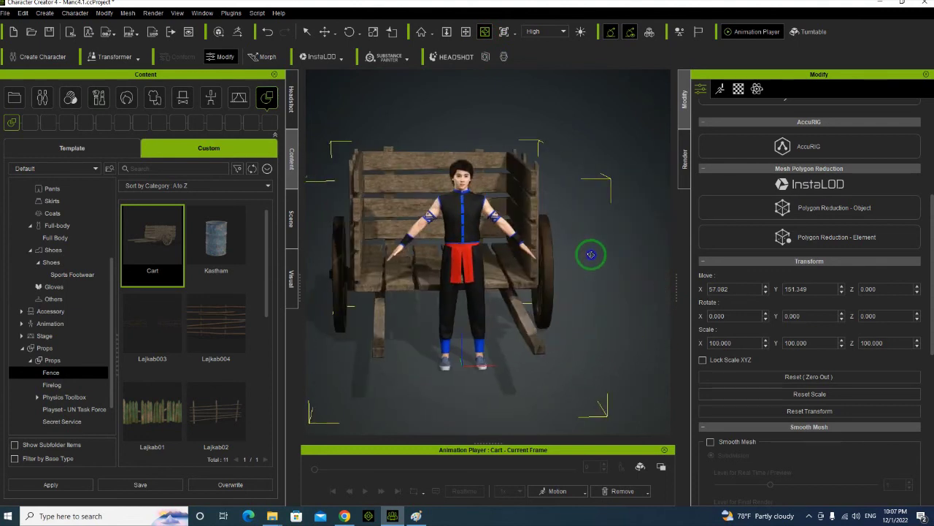
pyautogui.click(372, 32)
pyautogui.moveTo(494, 252); pyautogui.dragTo(423, 376)
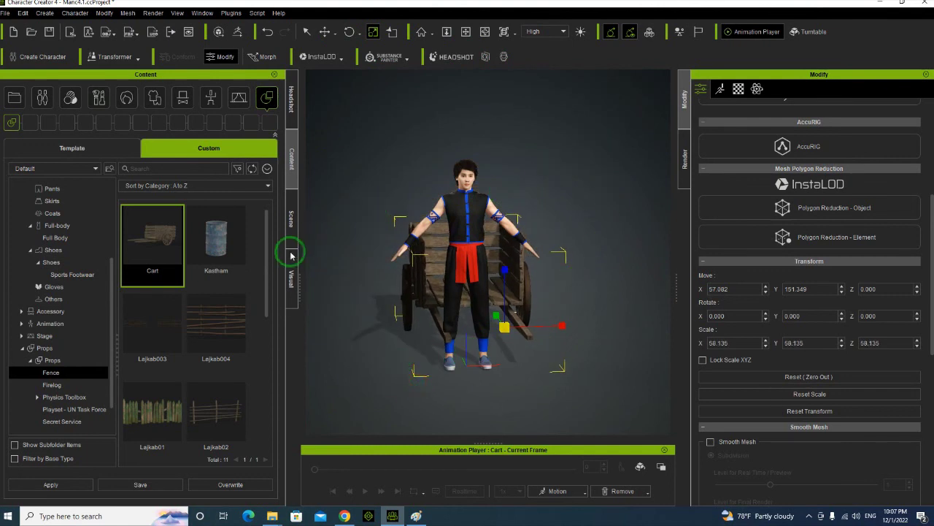
pyautogui.click(485, 32)
pyautogui.moveTo(584, 212); pyautogui.dragTo(575, 228)
pyautogui.scroll(3, 487, 219)
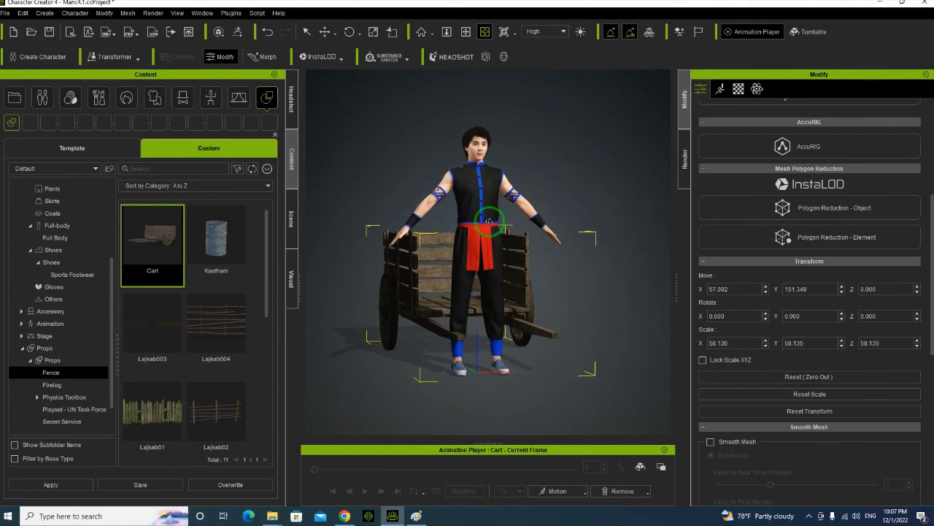
pyautogui.scroll(1, 489, 219)
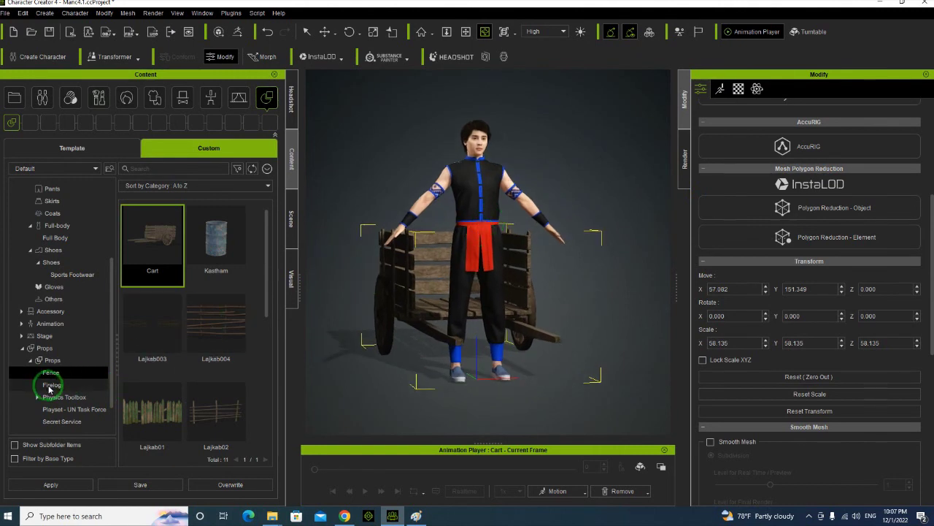
# Review the Fence and Firelog folders within the custom Props content and inspect the character and cart from the front.
pyautogui.click(49, 387)
pyautogui.click(44, 350)
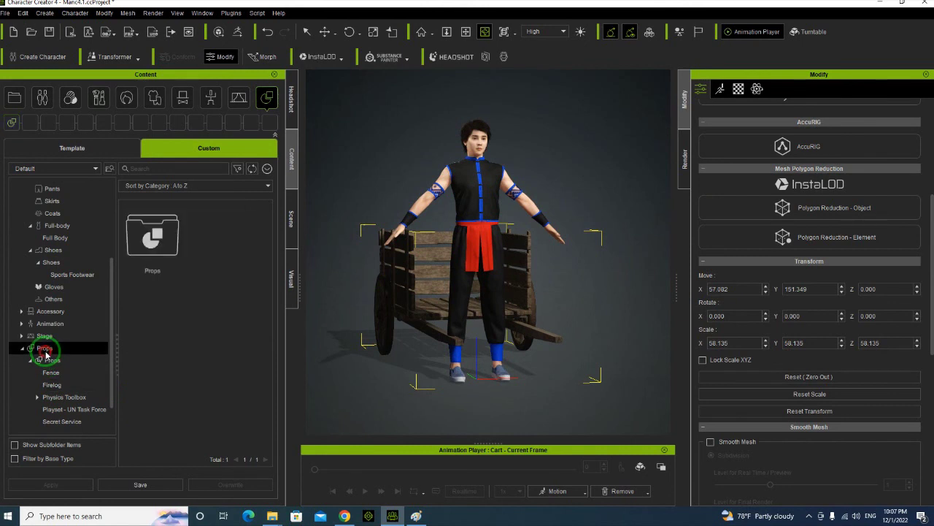
pyautogui.click(46, 360)
pyautogui.click(216, 250)
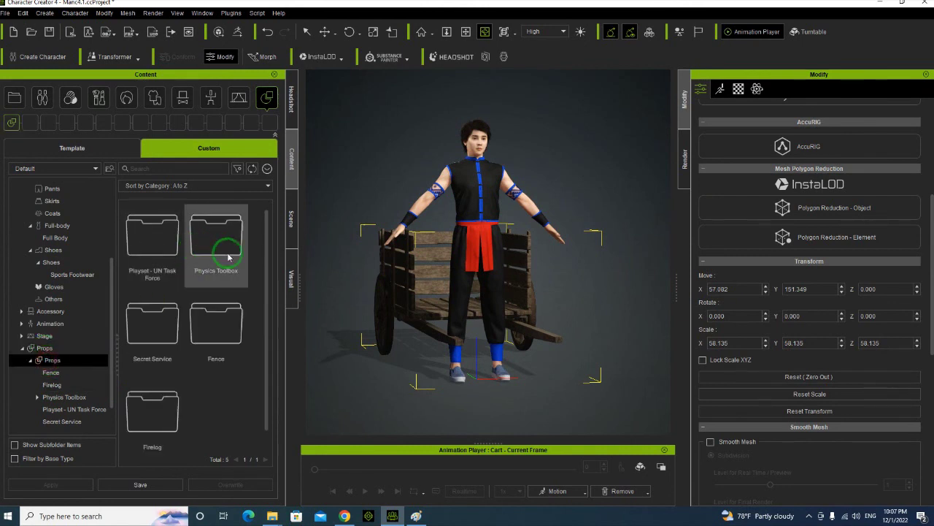
pyautogui.click(209, 324)
pyautogui.click(162, 419)
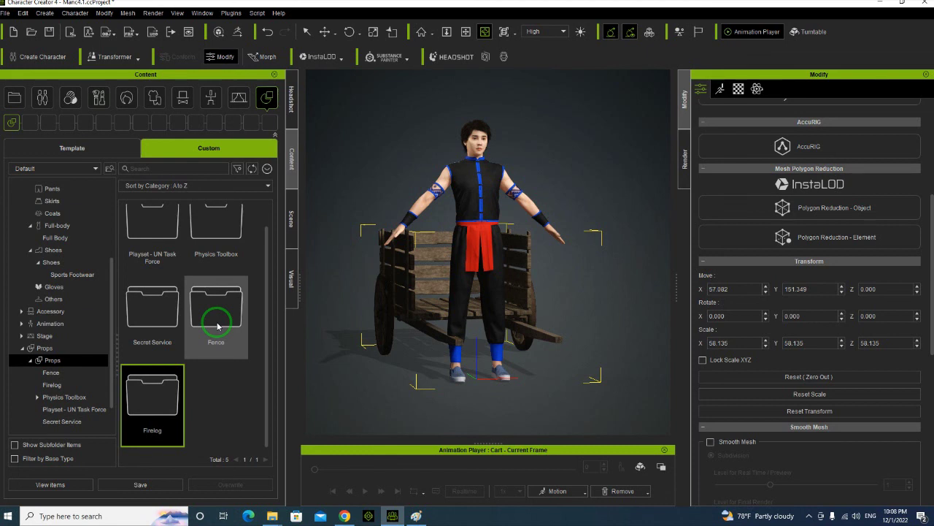
pyautogui.scroll(1, 217, 326)
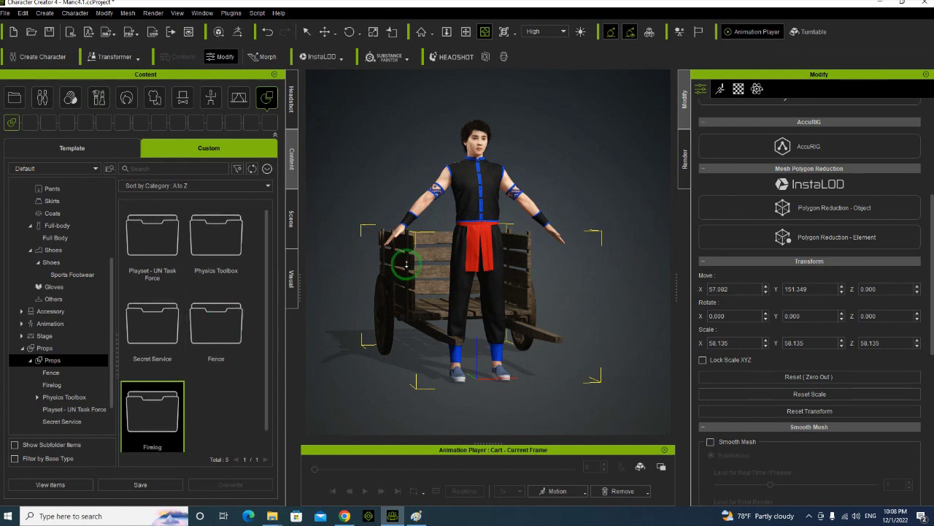
pyautogui.scroll(3, 397, 261)
pyautogui.moveTo(562, 236); pyautogui.dragTo(536, 238, button='right')
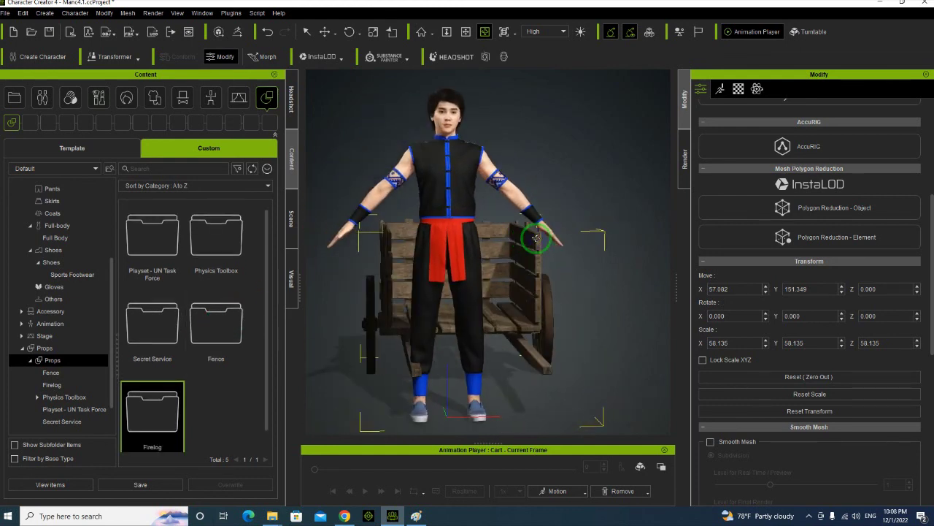